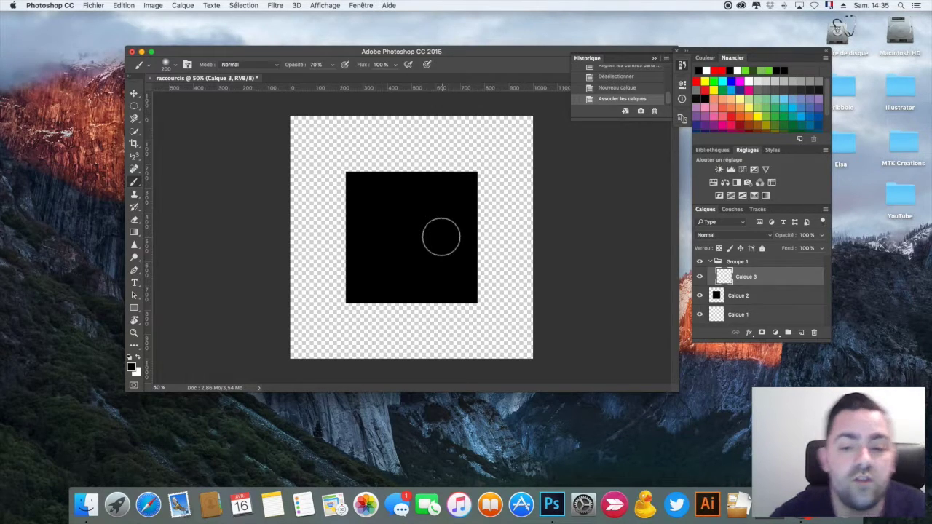
Step: Undo a test brush dab made above the black square and close the raccourcis document without saving
left_click(403, 139)
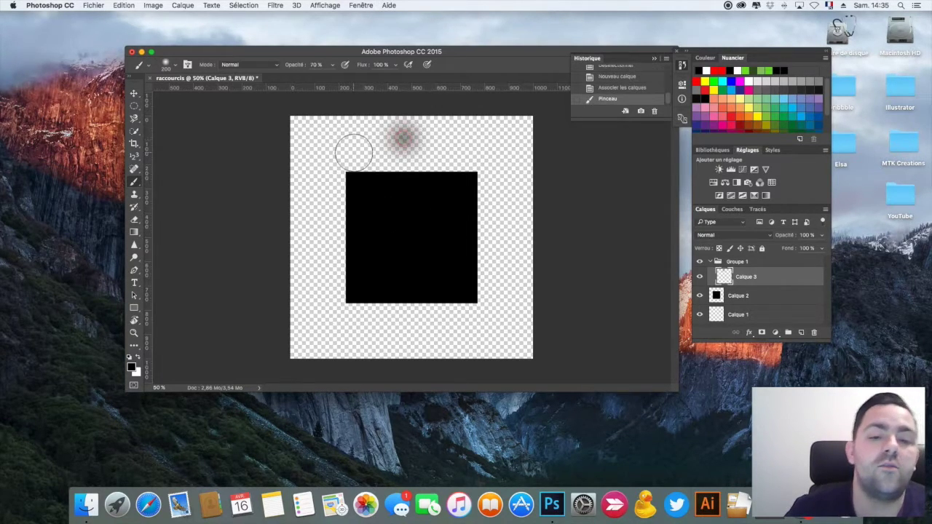
key("super+z")
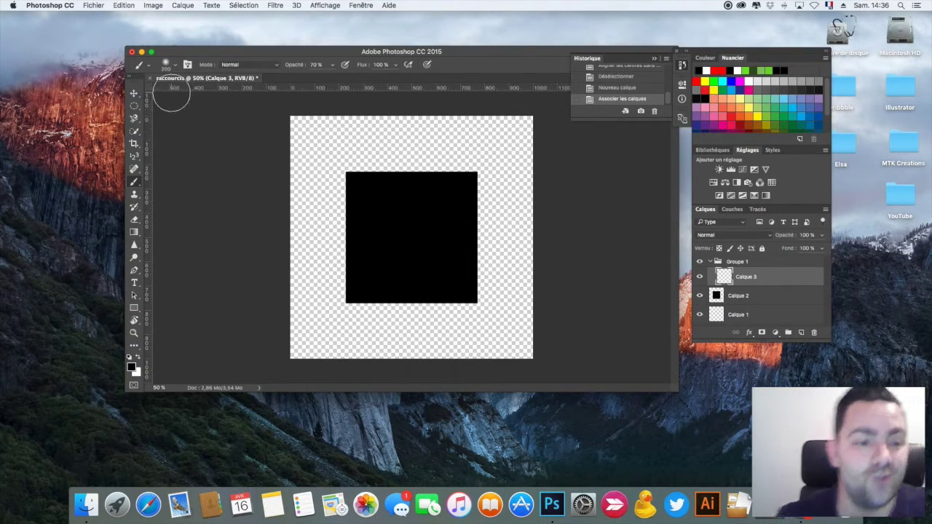
left_click(150, 78)
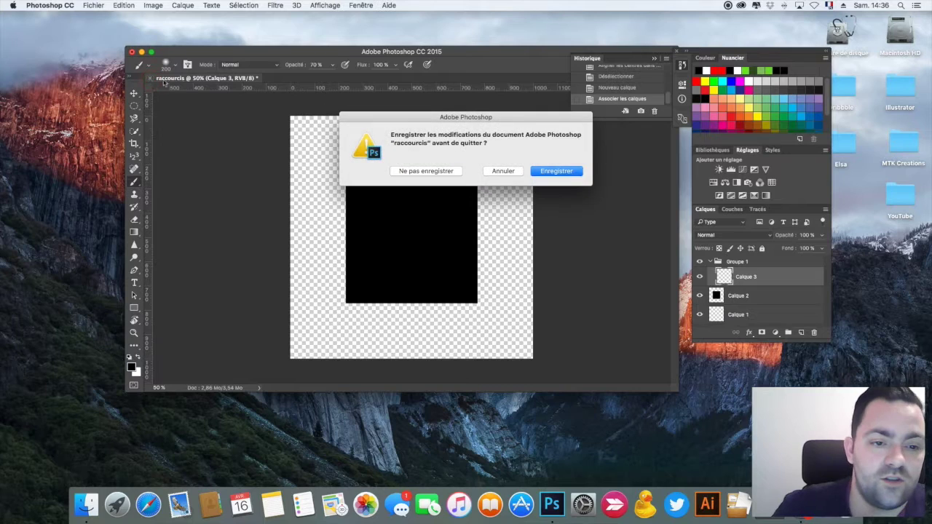
left_click(413, 171)
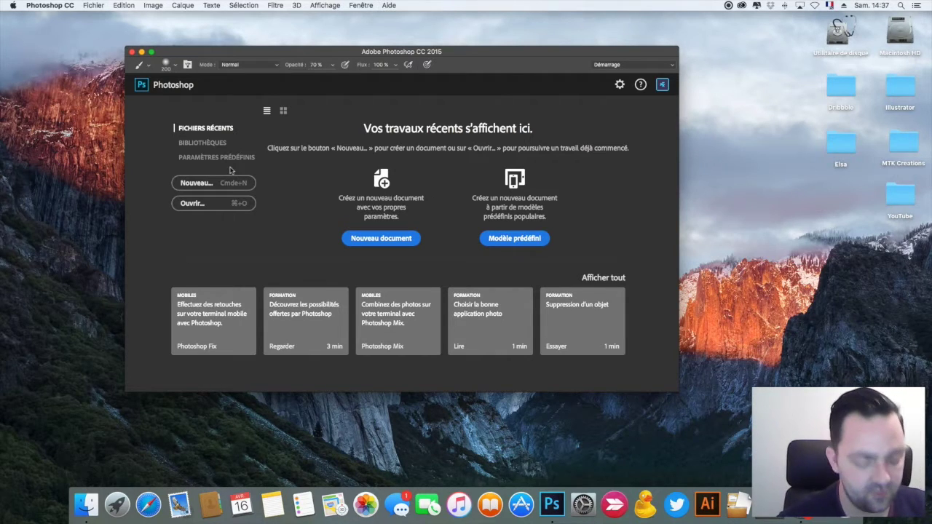
Step: Create a transparent 1000 x 1000 pixel RGB document named raccourcis at 72 pixels/inch, and collapse the history display
key("super+n")
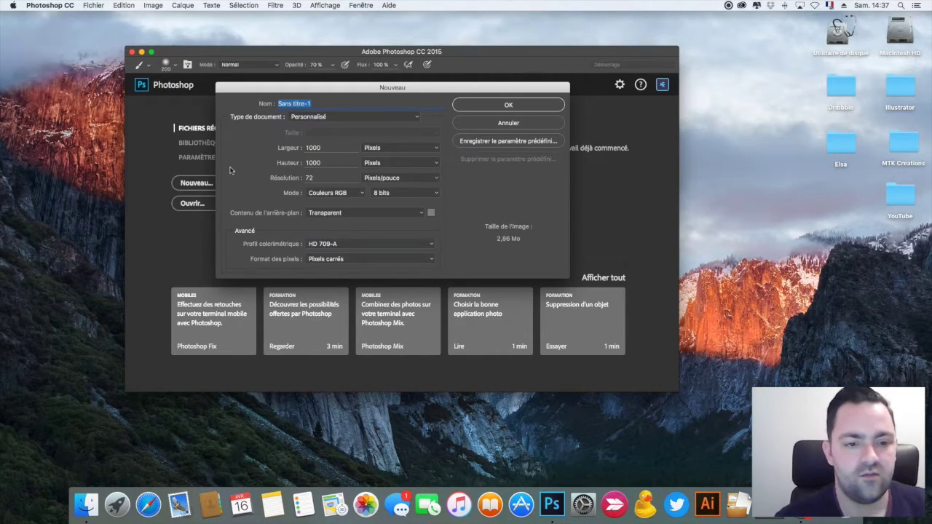
key("BackSpace")
type("racco")
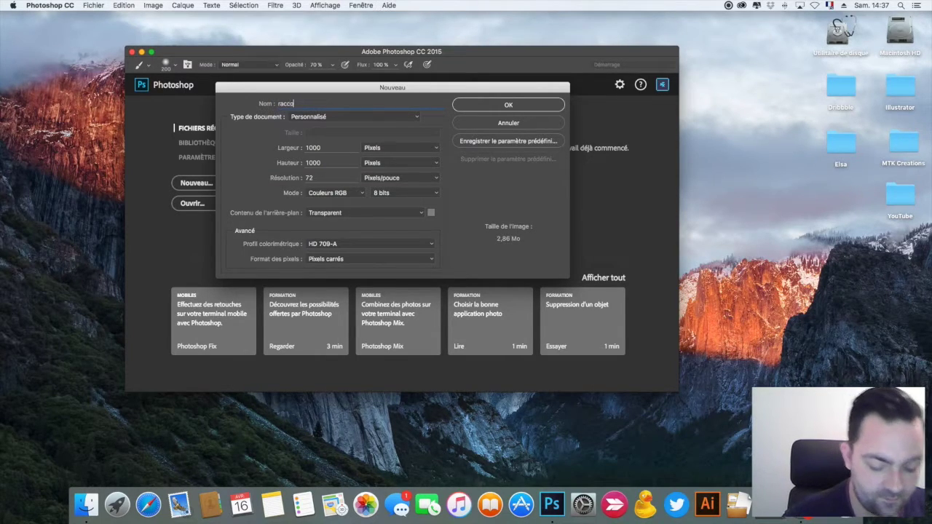
type("urcis")
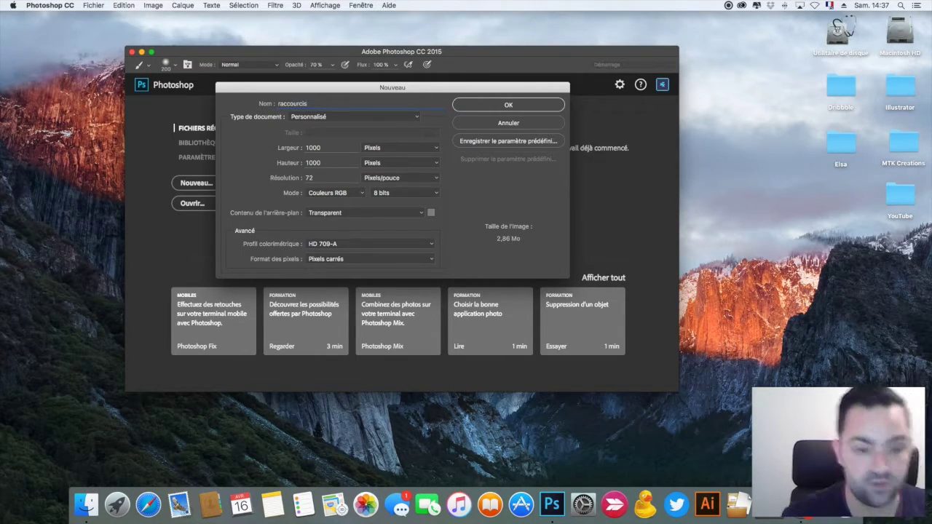
left_click(508, 106)
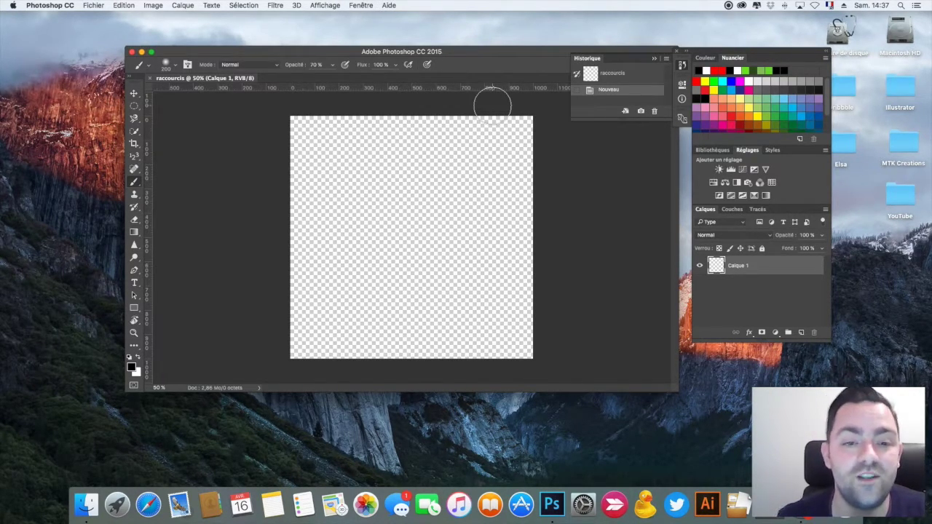
left_click(652, 59)
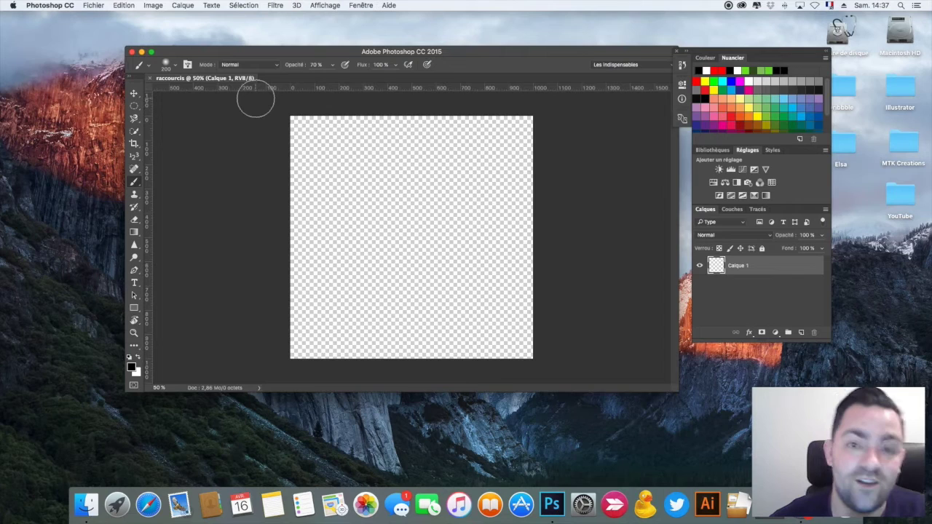
Step: Activate the Move tool, and view the variants of the Elliptical Marquee selection tool
key("v")
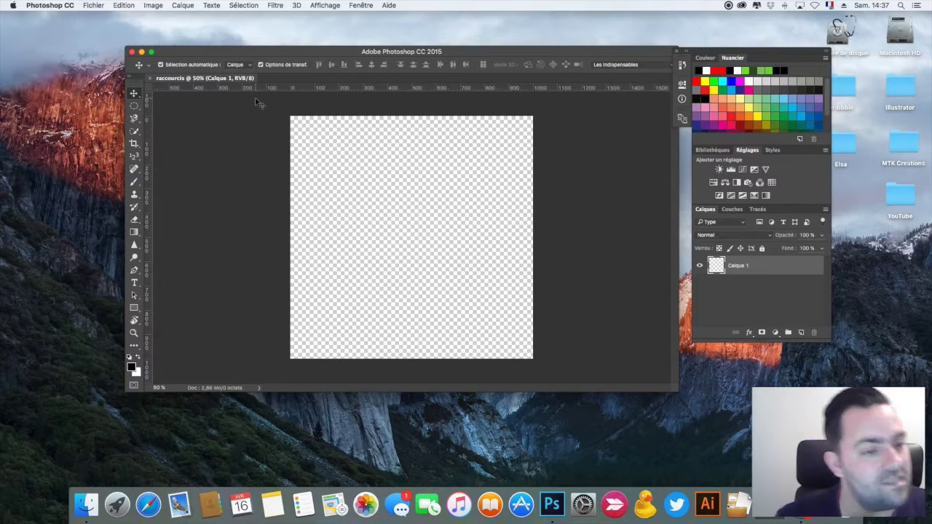
left_click(134, 106)
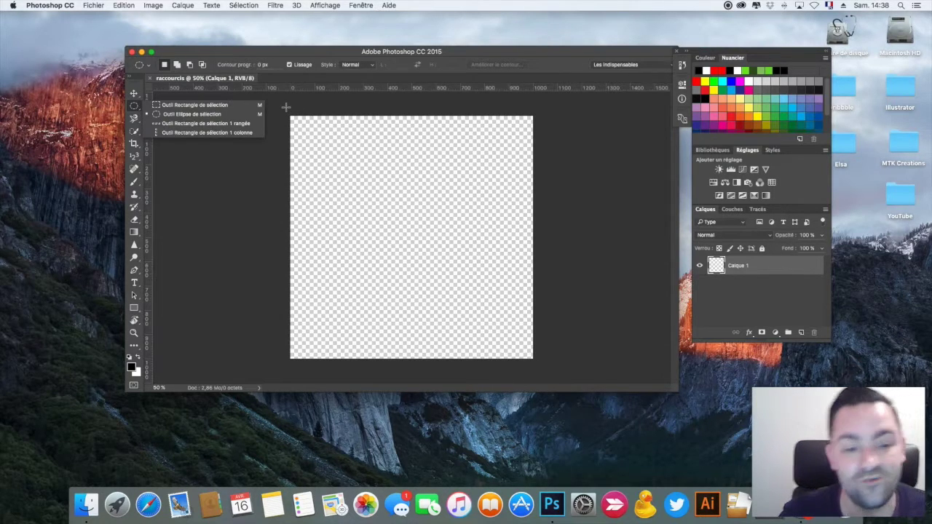
left_click(285, 107)
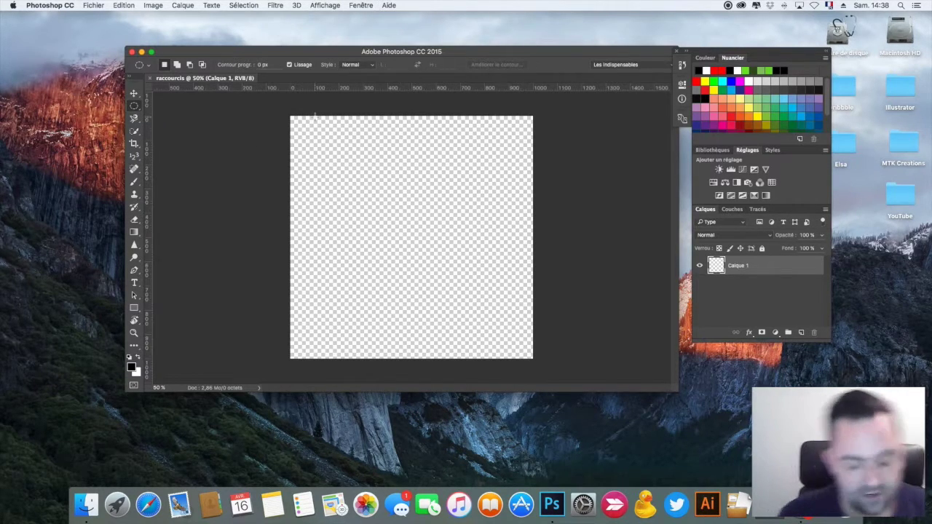
Step: Switch successively through the Lasso, Quick Selection, Crop, Eyedropper and Spot Healing Brush tools
key("l")
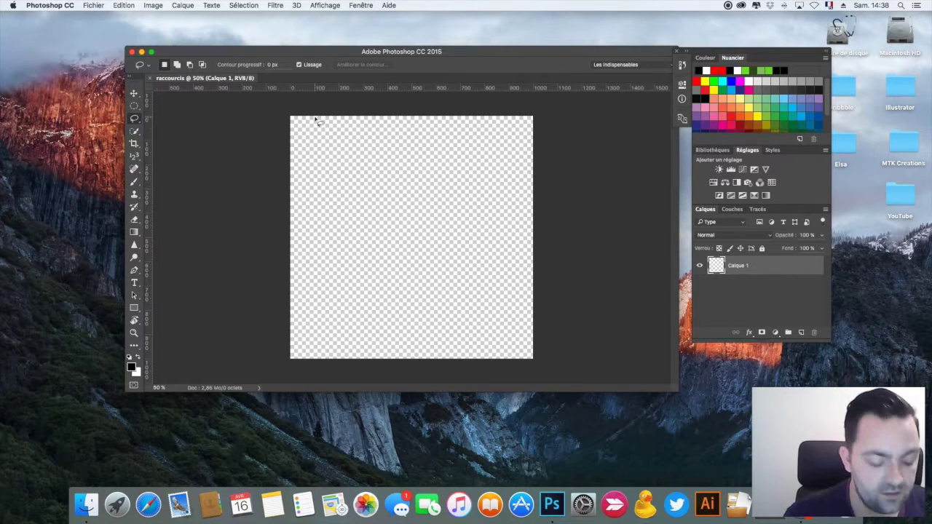
key("w")
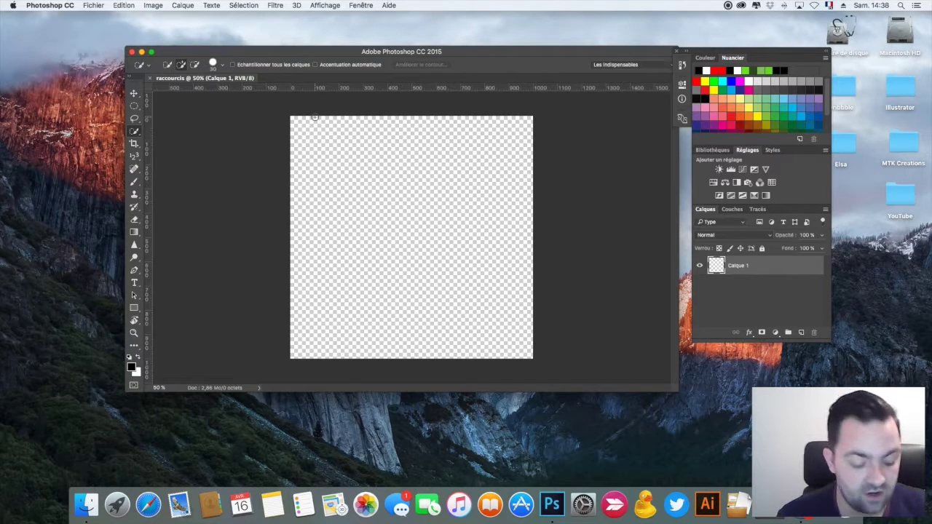
key("c")
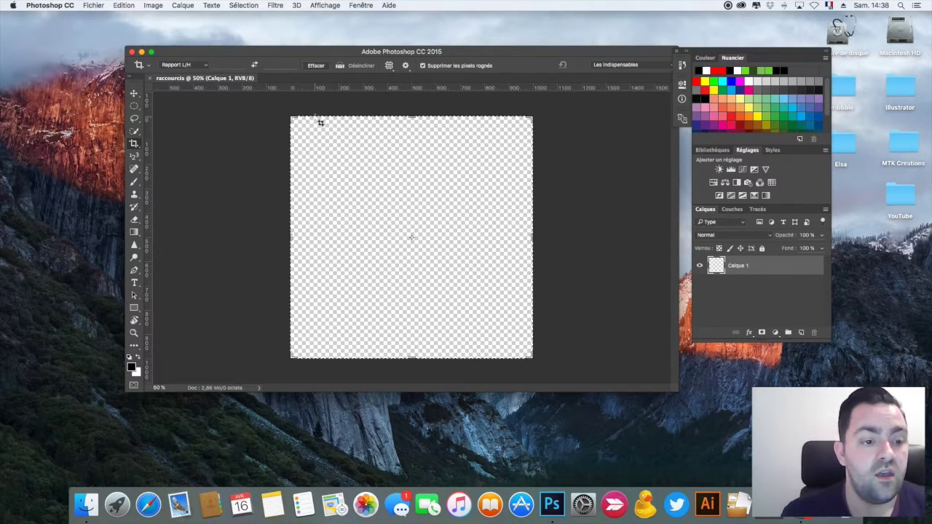
key("i")
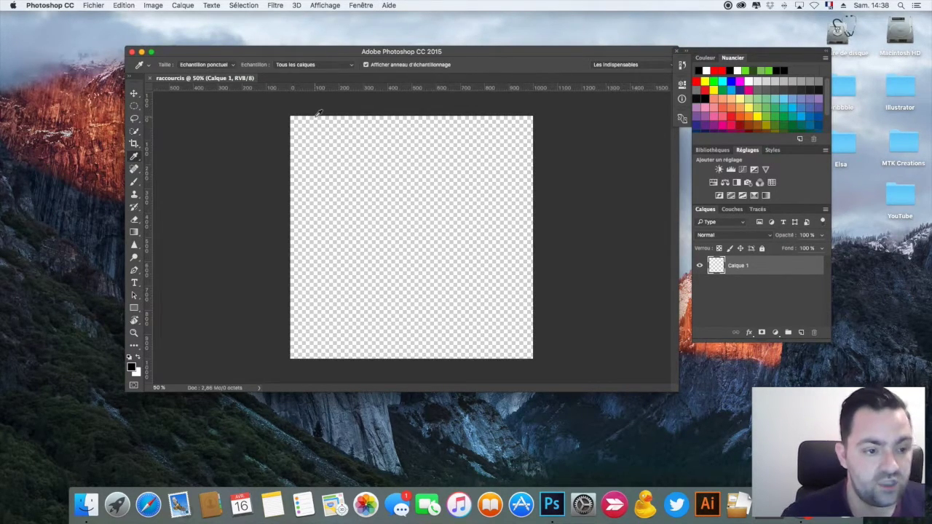
key("j")
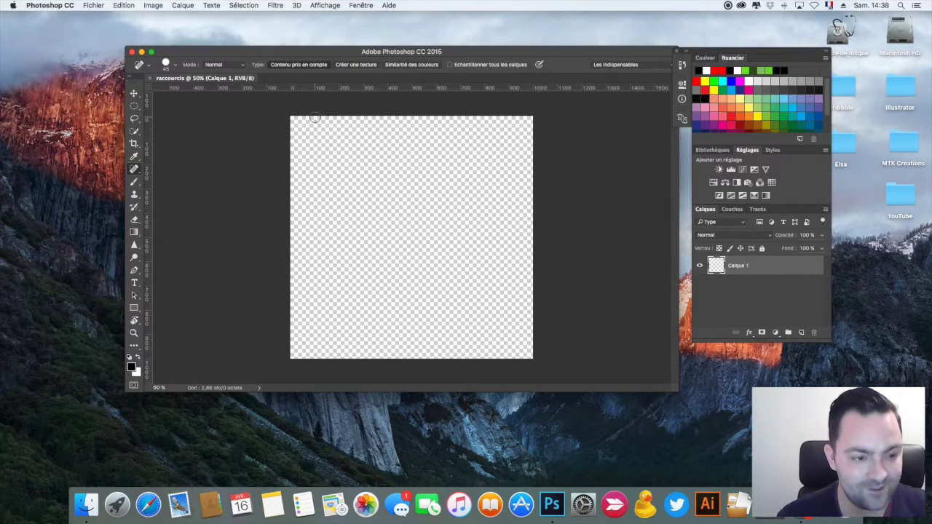
Step: Activate the Brush tool and enlarge its tip to 700 px
key("b")
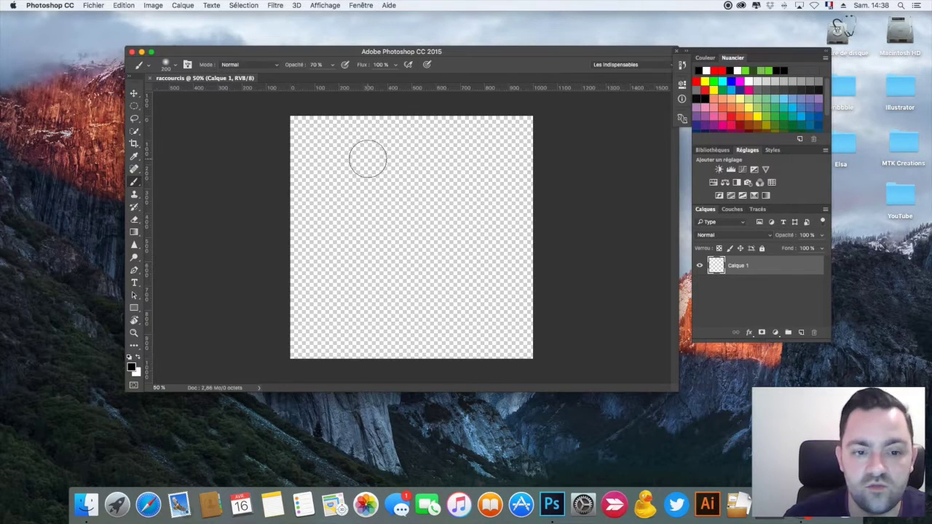
key("bracketright")
key("bracketright")
key("bracketright")
key("bracketright")
key("bracketright")
key("bracketright")
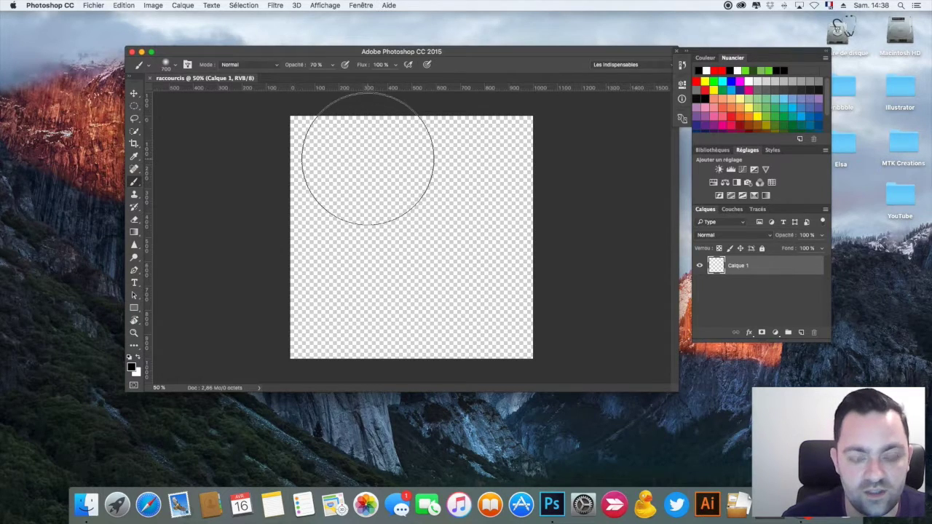
Step: Reduce the brush tip size to 250 px
key("bracketleft")
key("bracketleft")
key("bracketleft")
key("bracketleft")
key("bracketleft")
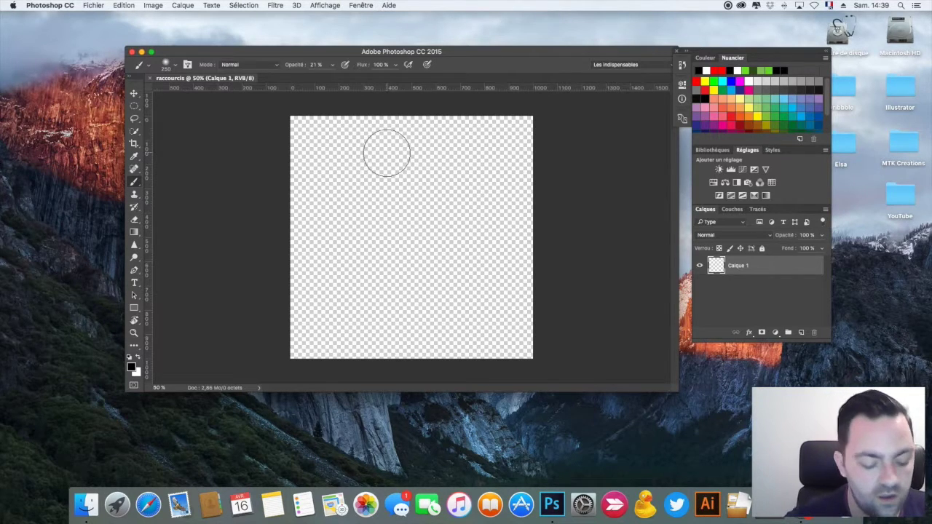
Step: Set the brush flow to 20%, restore it to 100%, and raise the brush opacity to 100%
key("shift+1")
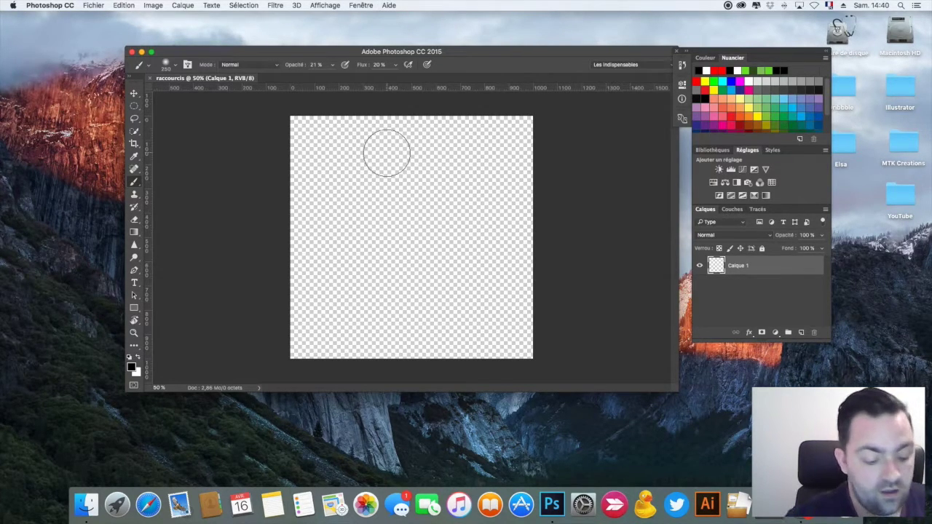
key("shift+0")
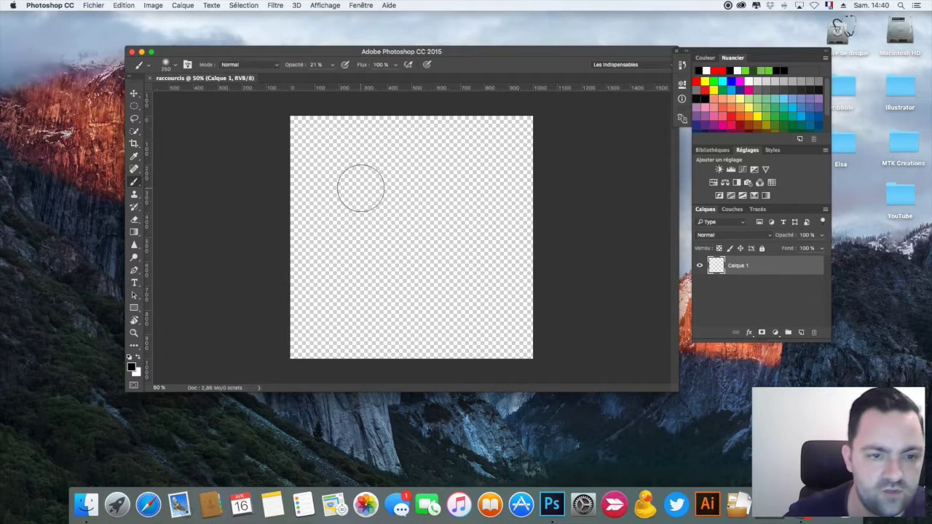
key("0")
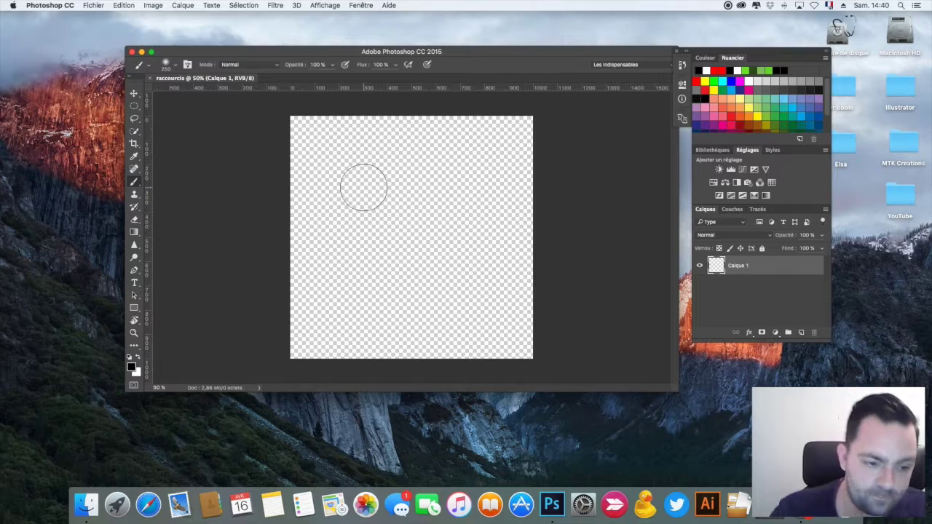
Step: Paint freehand black test strokes across Calque 1, lowering the brush opacity from 100% to 10% between strokes
mouse_move(350, 183)
left_mouse_down()
mouse_move(433, 276)
mouse_move(501, 246)
left_mouse_up()
mouse_move(463, 169)
left_mouse_down()
mouse_move(437, 182)
mouse_move(422, 206)
mouse_move(397, 207)
mouse_move(411, 173)
left_mouse_up()
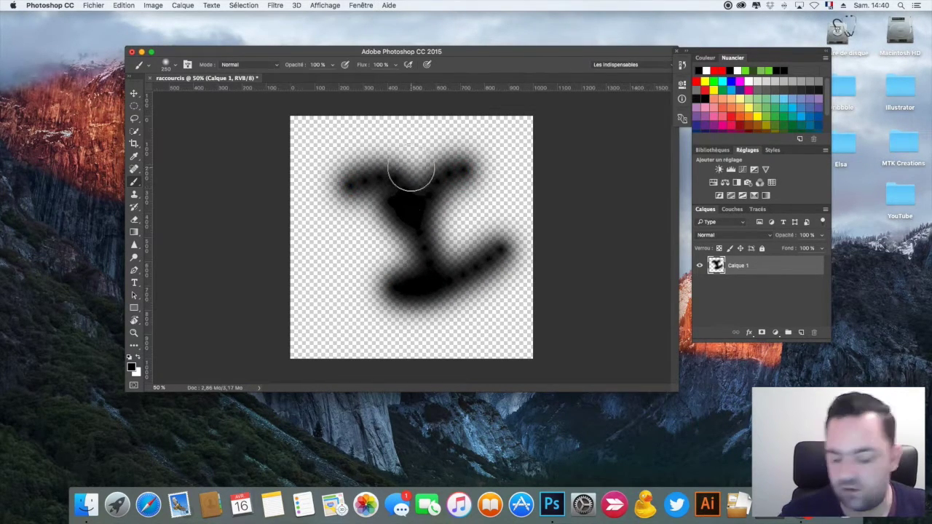
key("1")
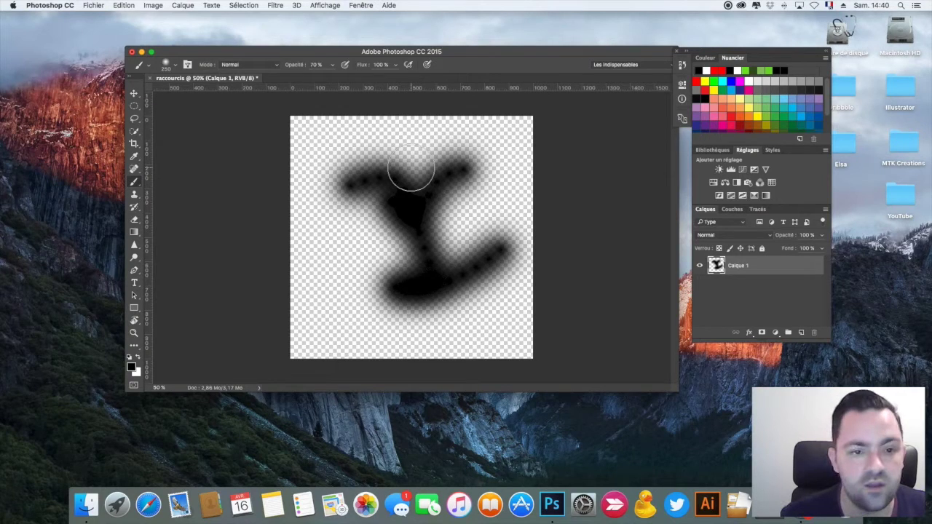
mouse_move(410, 171)
left_mouse_down()
mouse_move(400, 144)
mouse_move(354, 142)
mouse_move(340, 156)
mouse_move(324, 181)
mouse_move(335, 202)
mouse_move(320, 300)
left_mouse_up()
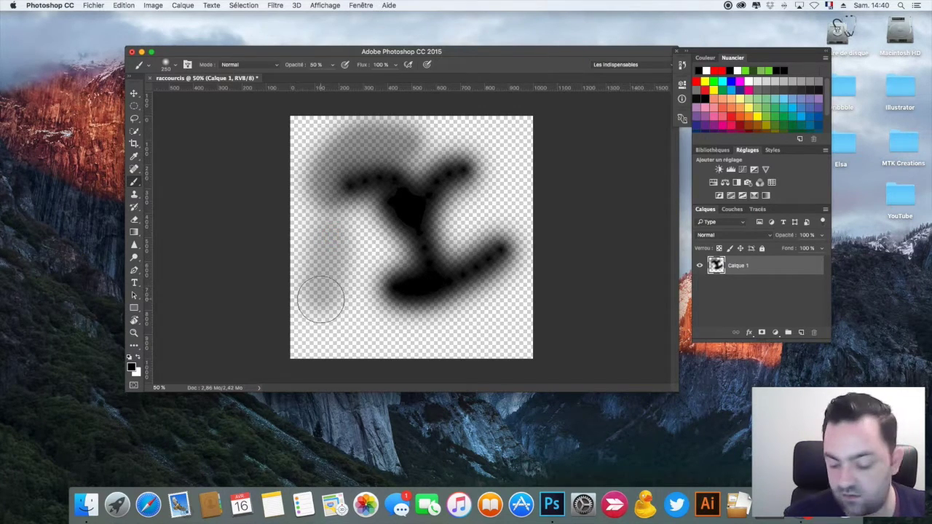
mouse_move(326, 332)
left_mouse_down()
mouse_move(365, 339)
mouse_move(462, 332)
mouse_move(391, 330)
left_mouse_up()
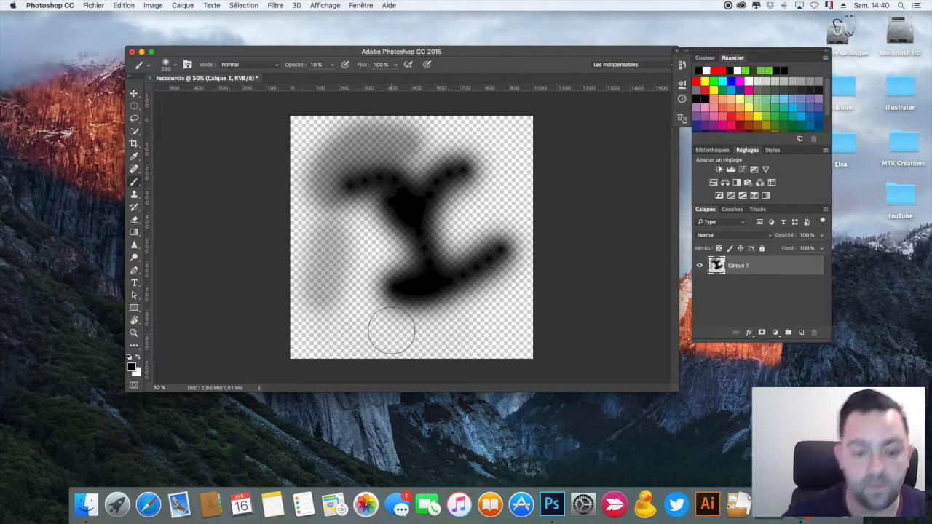
Step: Undo all the test brush strokes on Calque 1, stepping back until the canvas is empty
key("super+z")
key("super+z")
key("super+z")
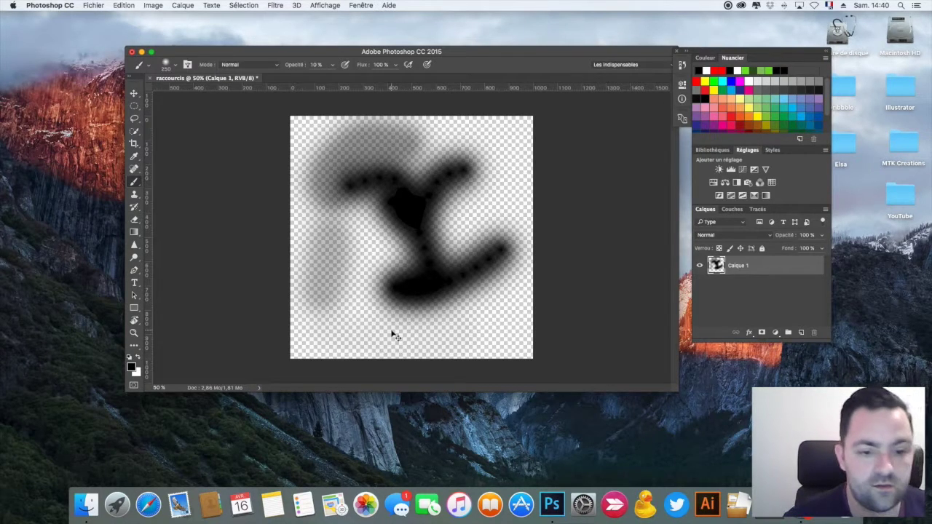
key("super+alt+z")
key("super+alt+z")
key("super+alt+z")
key("super+alt+z")
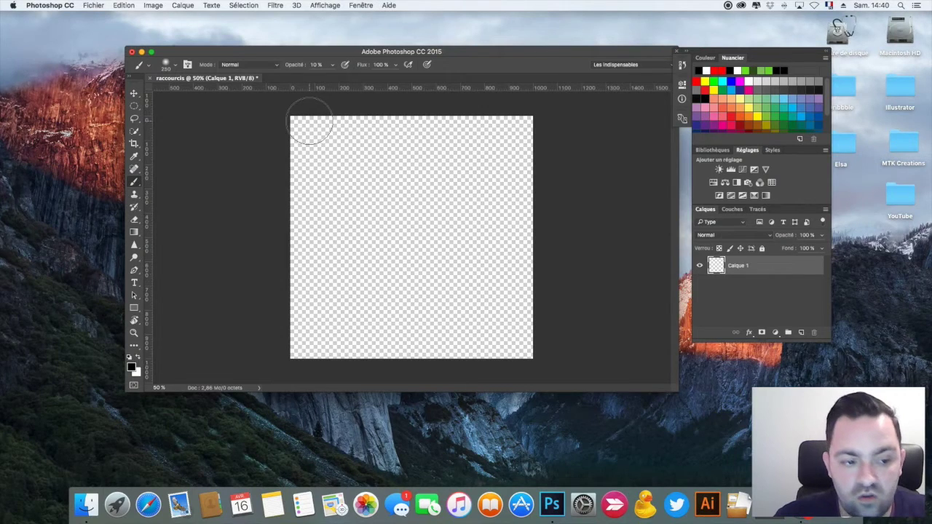
Step: Switch through the Clone Stamp, Dodge, History Brush, Eraser and Gradient tools, return to Dodge, and end with the Pen tool active
key("s")
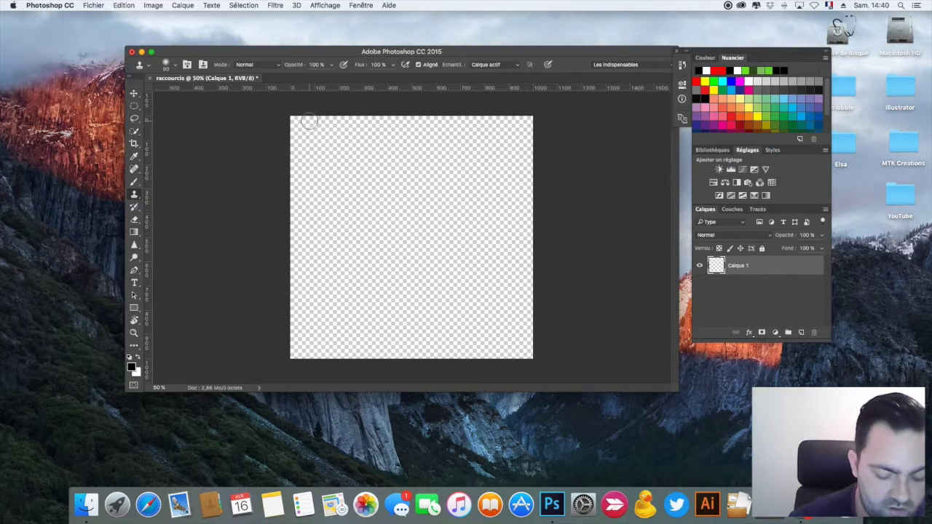
key("o")
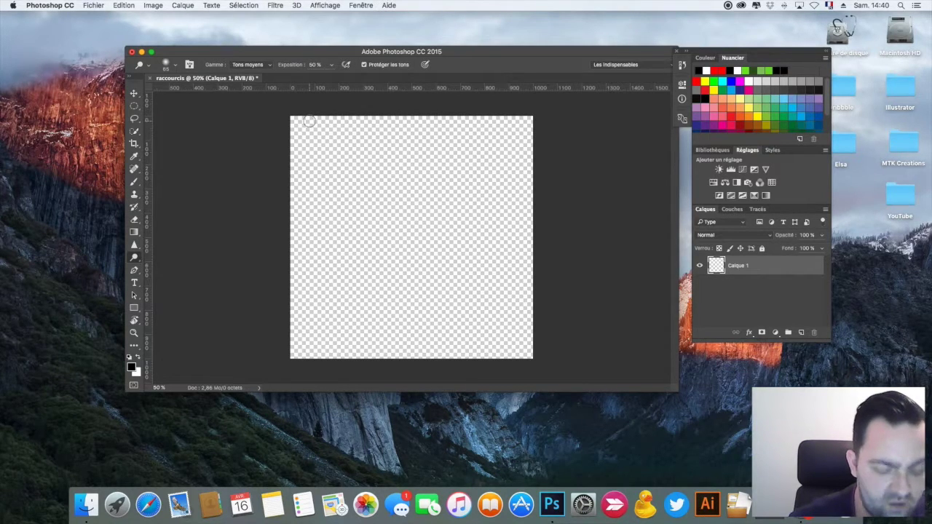
key("b")
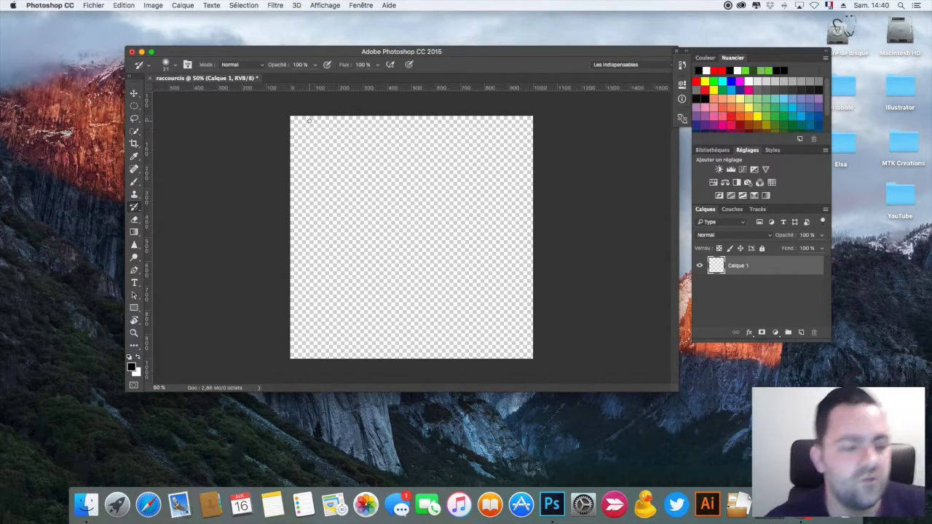
key("e")
key("g")
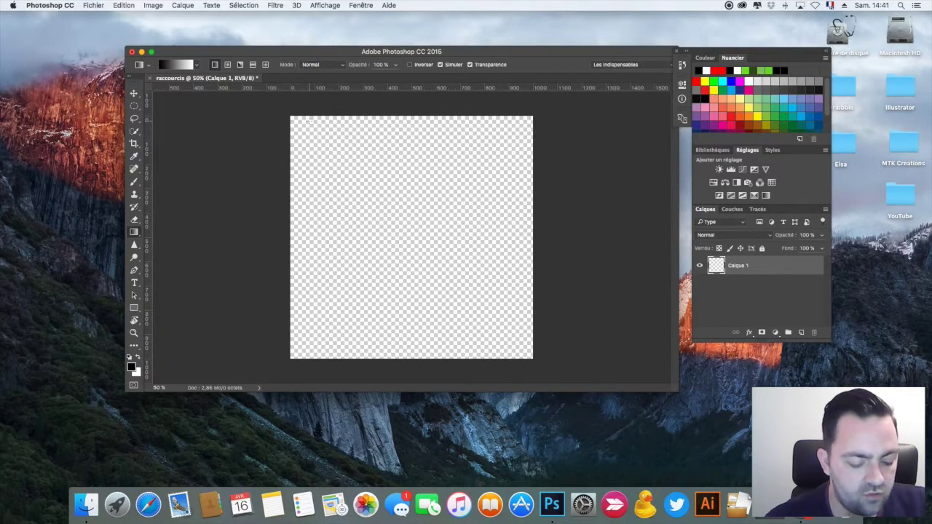
key("o")
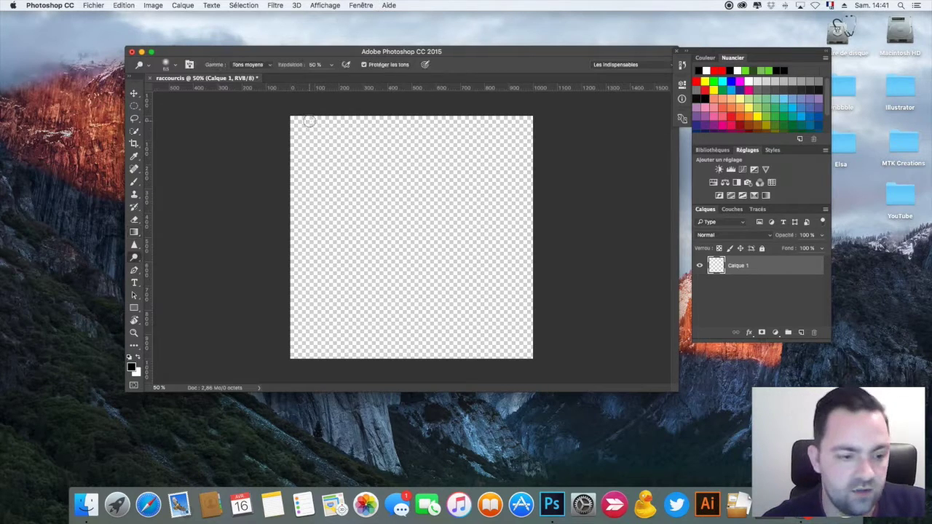
key("p")
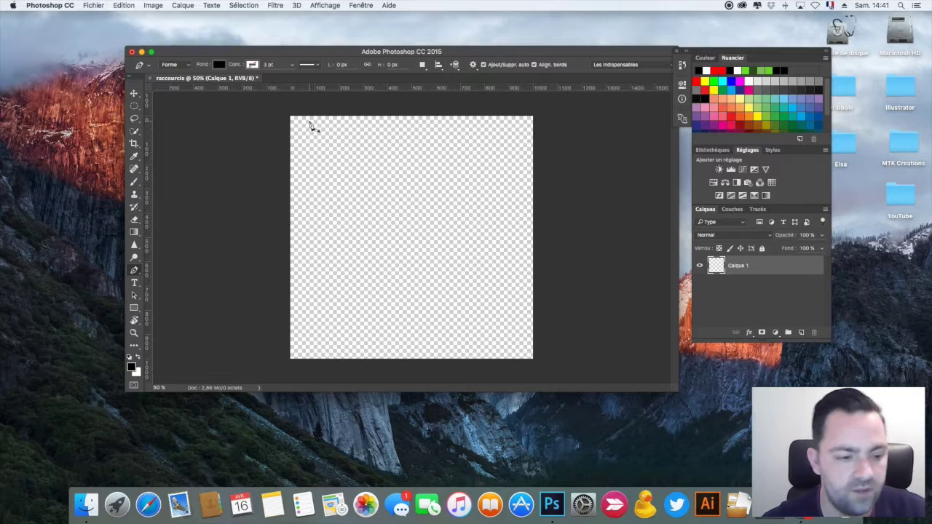
Step: Switch through the Type, Path Selection and Rectangle tools, ending with the Rotate View tool active
key("t")
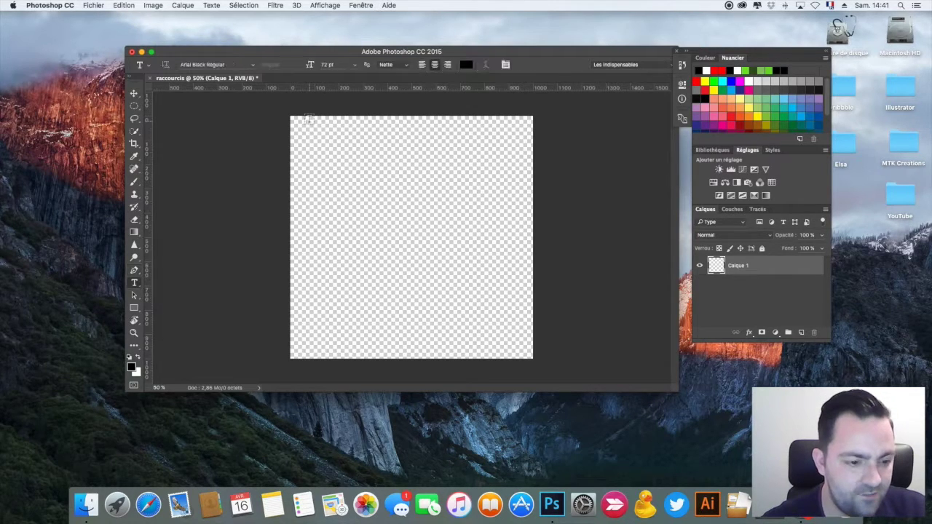
key("a")
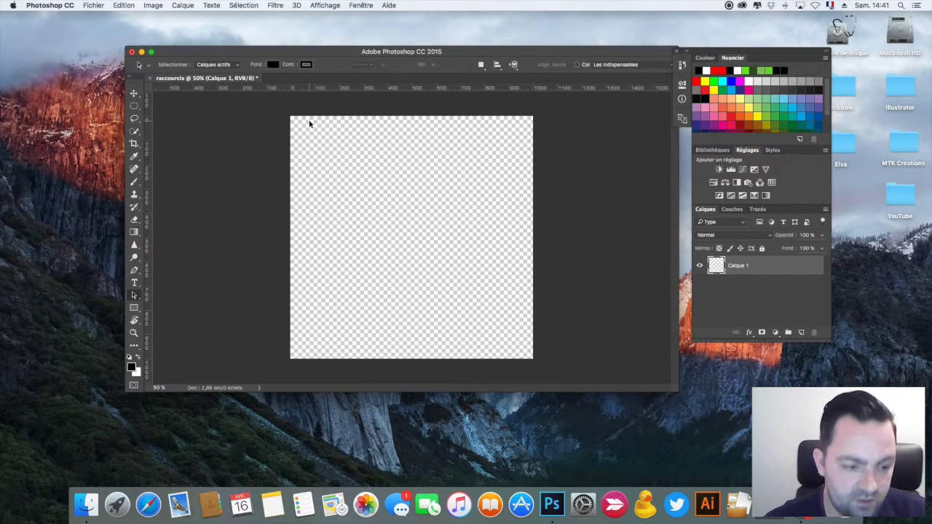
key("u")
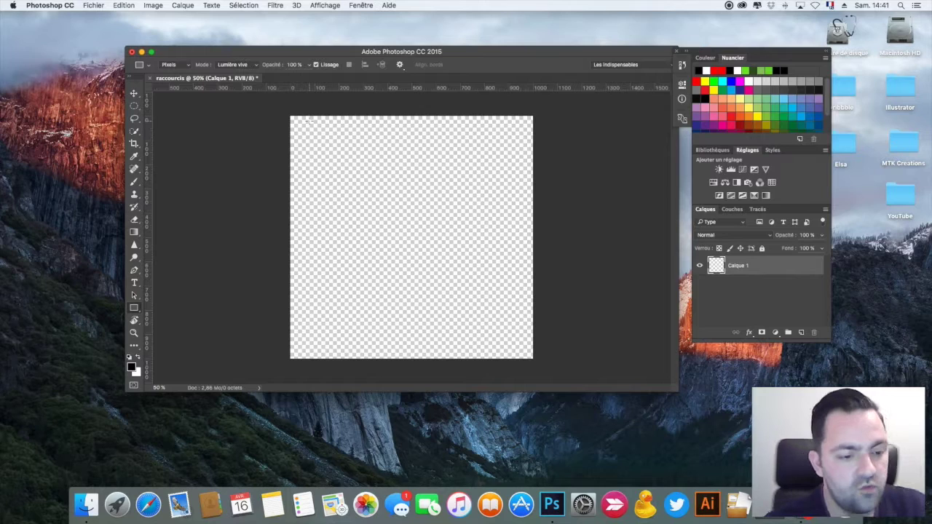
key("r")
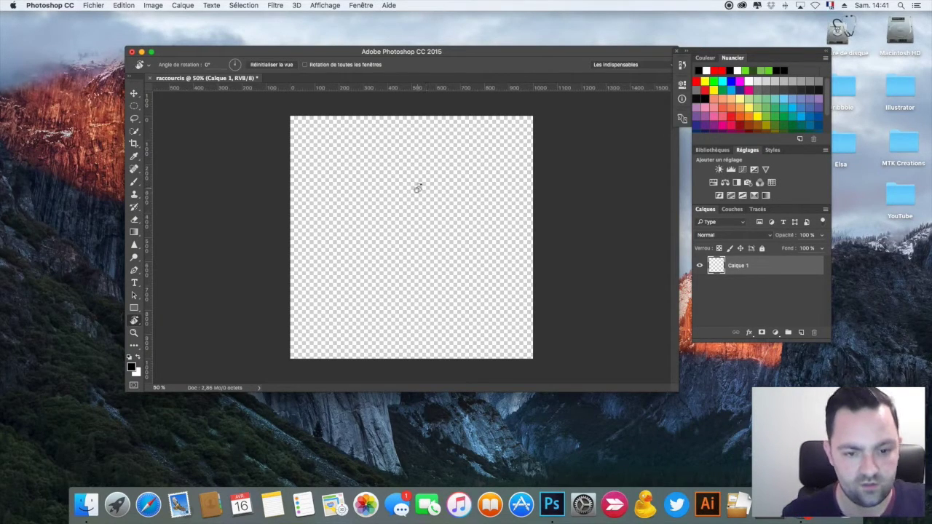
Step: Switch to full screen mode with the menu bar and pan the canvas freely around the workspace
key("f")
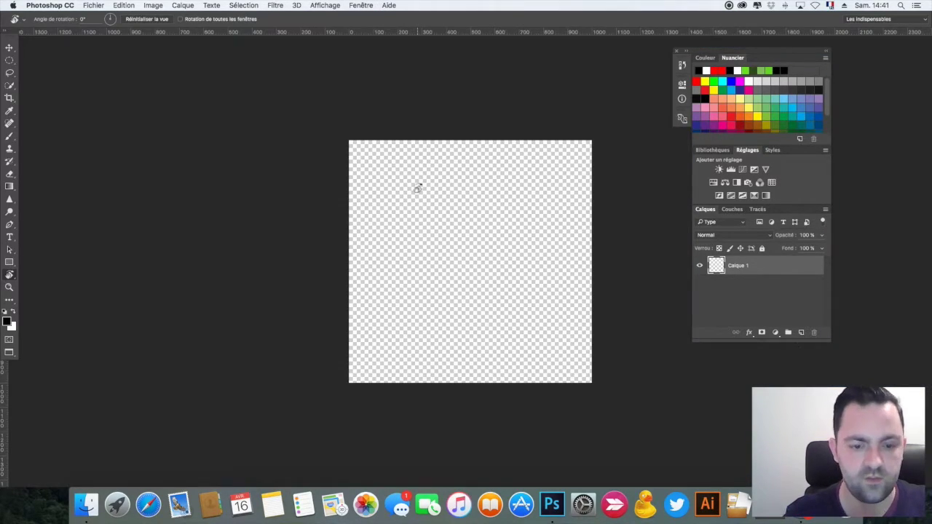
scroll(463, 275, "down", 3)
scroll(441, 277, "up", 3)
scroll(493, 270, "down", 3)
scroll(391, 185, "up", 3)
scroll(496, 271, "down", 3)
scroll(425, 200, "up", 2)
scroll(443, 264, "left", 1)
scroll(474, 265, "right", 6)
scroll(255, 193, "left", 4)
scroll(433, 158, "up", 3)
scroll(410, 275, "right", 2)
scroll(360, 350, "left", 3)
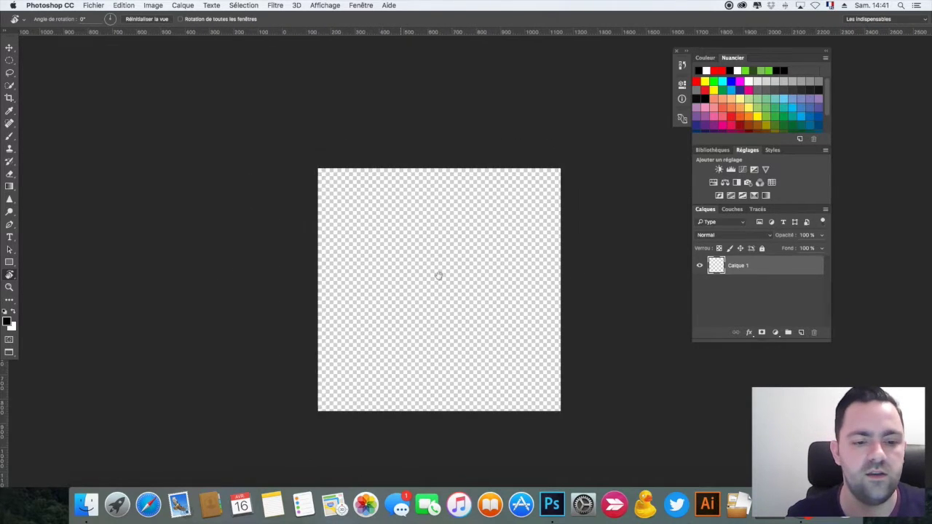
scroll(435, 291, "down", 3)
scroll(434, 252, "right", 2)
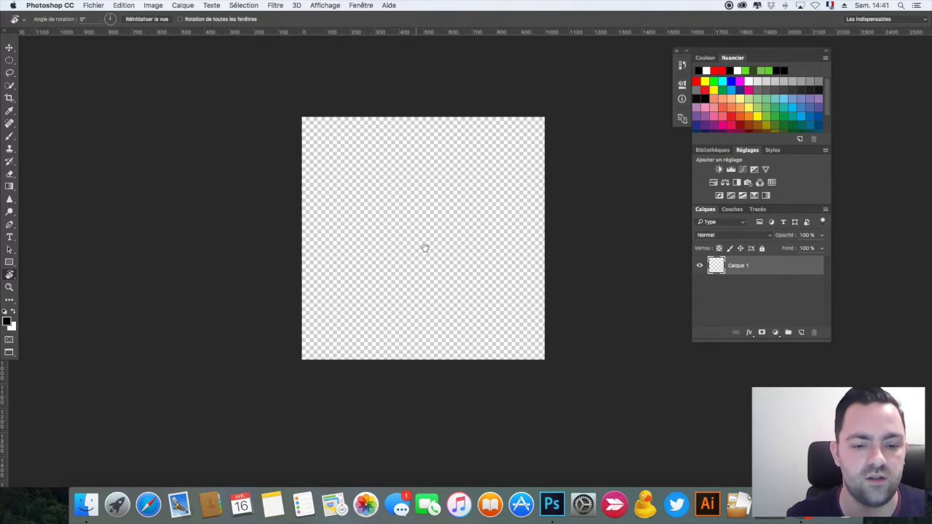
Step: Cycle through the screen modes, including full screen on black, and return to the standard window
key("f")
key("f")
key("f")
key("f")
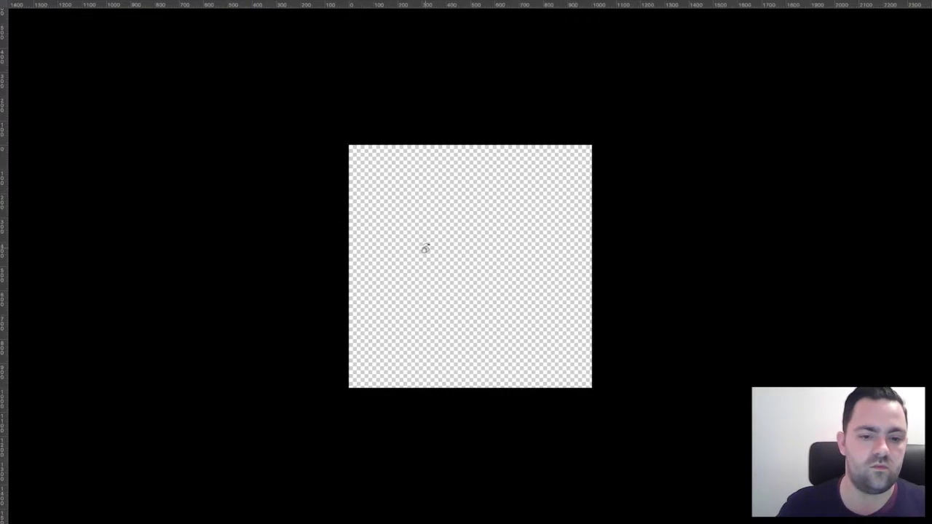
key("f")
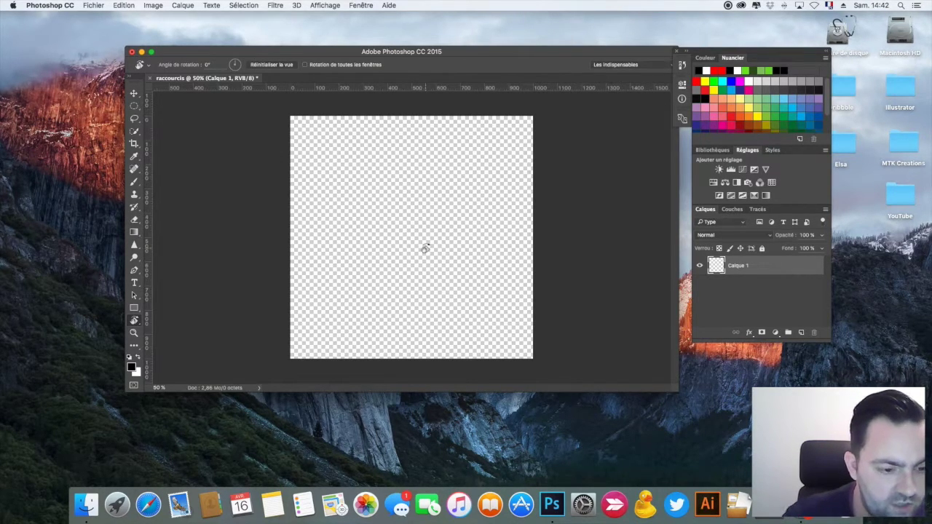
Step: Activate the Zoom tool, zoom the canvas out to 33.33%, and zoom in and out again, ending at 50%
key("z")
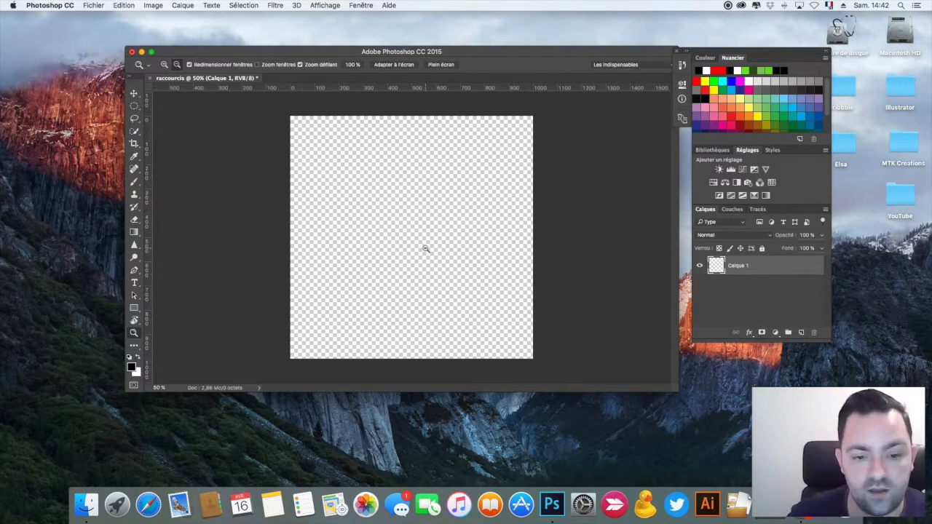
left_click(376, 173)
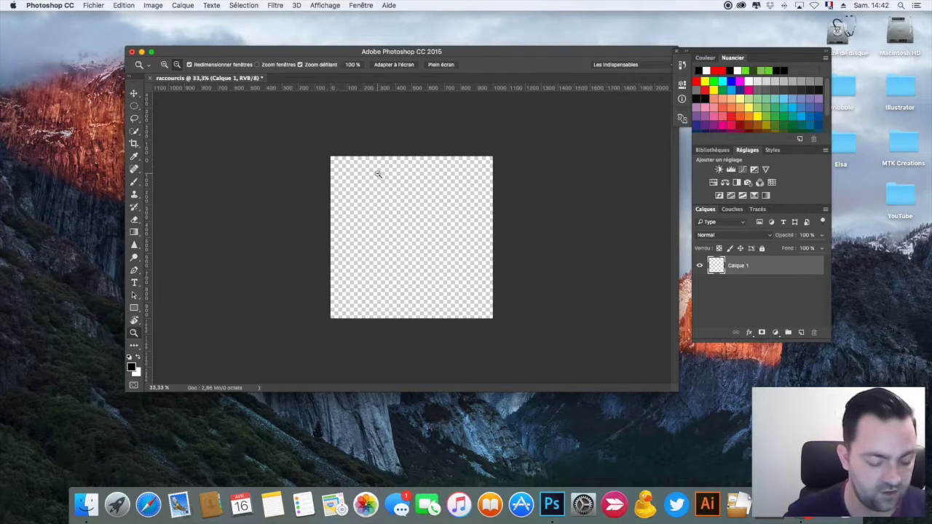
left_click(378, 174)
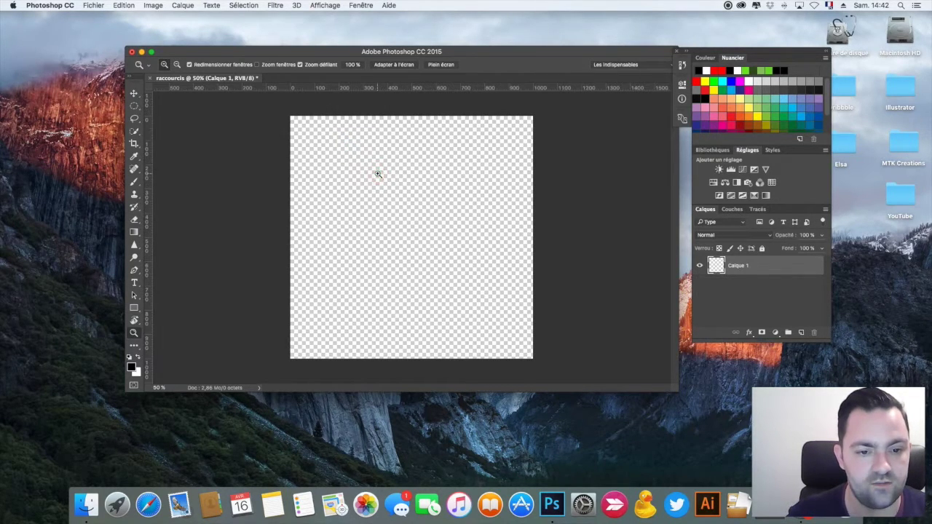
left_click(378, 174)
left_click(378, 174, "alt")
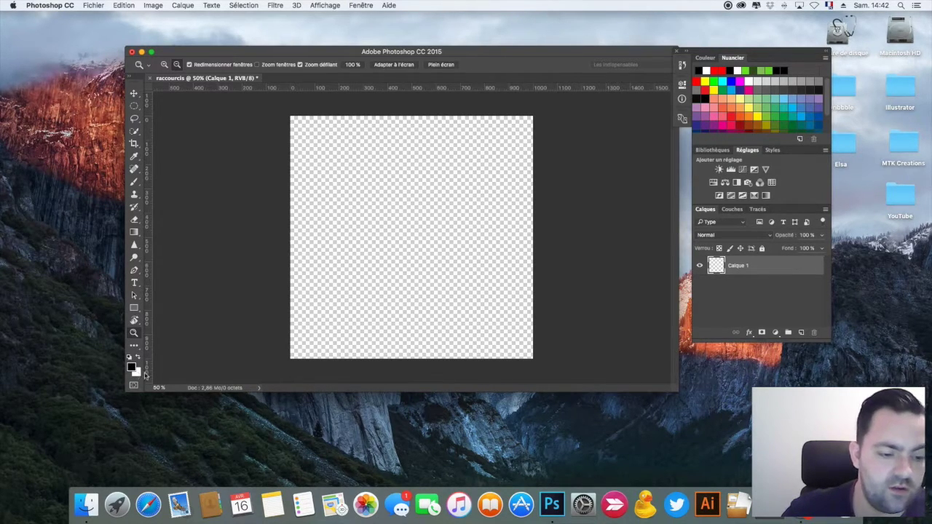
Step: Swap the foreground and background colours back and forth several times, ending with black as the foreground
key("x")
key("x")
key("x")
key("x")
key("x")
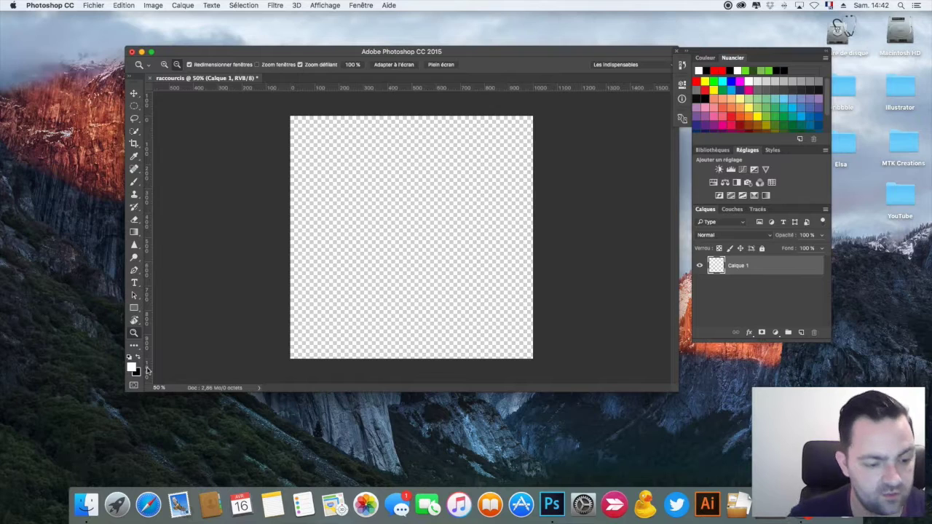
key("x")
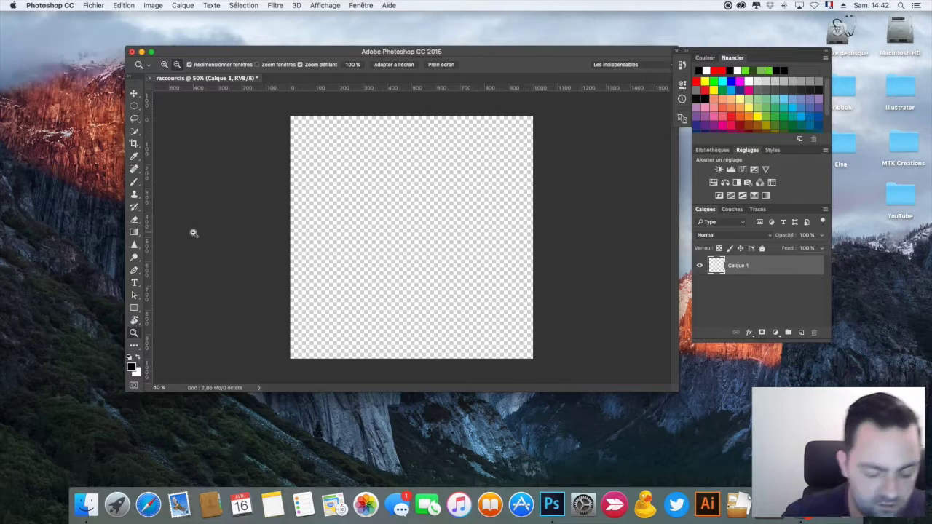
Step: Paint soft black brush strokes on Calque 1, first at 10% opacity and then at 100%
key("b")
mouse_move(314, 168)
left_mouse_down()
mouse_move(364, 174)
mouse_move(374, 201)
mouse_move(411, 197)
mouse_move(351, 193)
mouse_move(414, 212)
left_mouse_up()
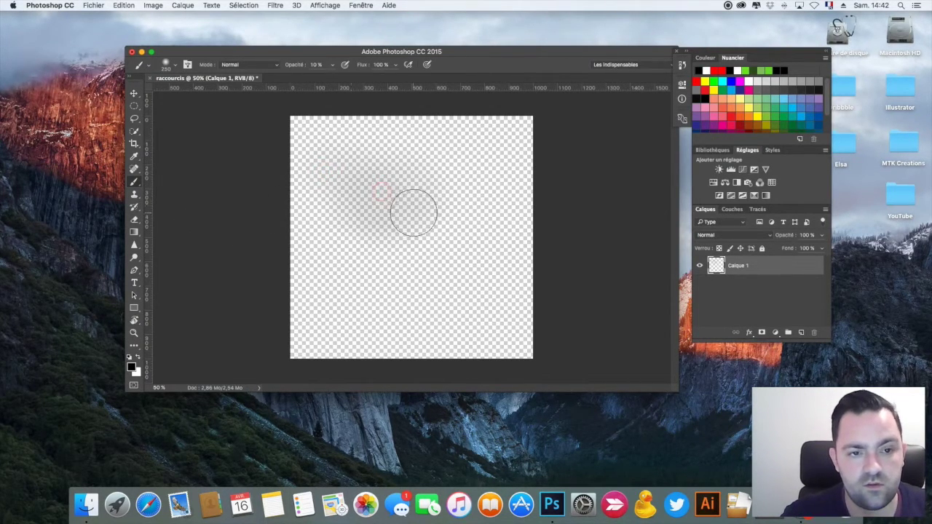
key("0")
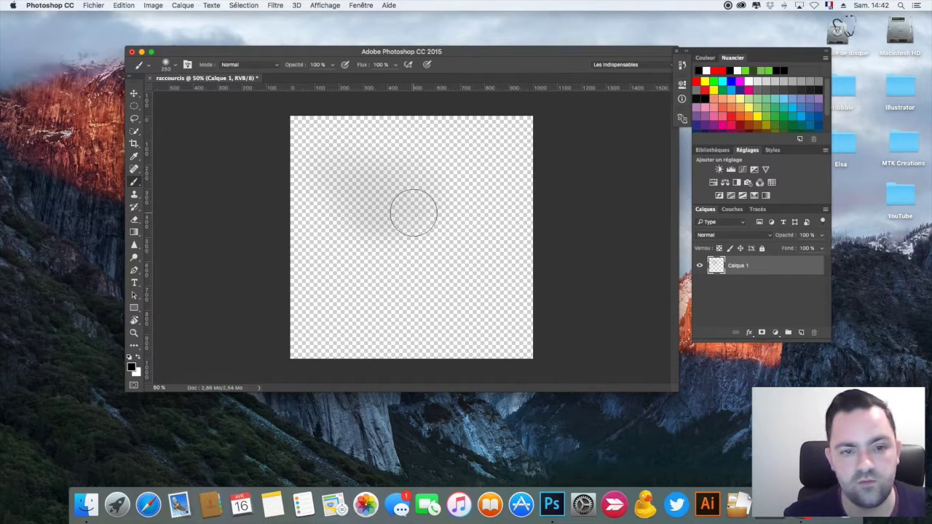
mouse_move(324, 181)
left_mouse_down()
mouse_move(373, 178)
mouse_move(405, 266)
mouse_move(427, 246)
mouse_move(418, 194)
left_mouse_up()
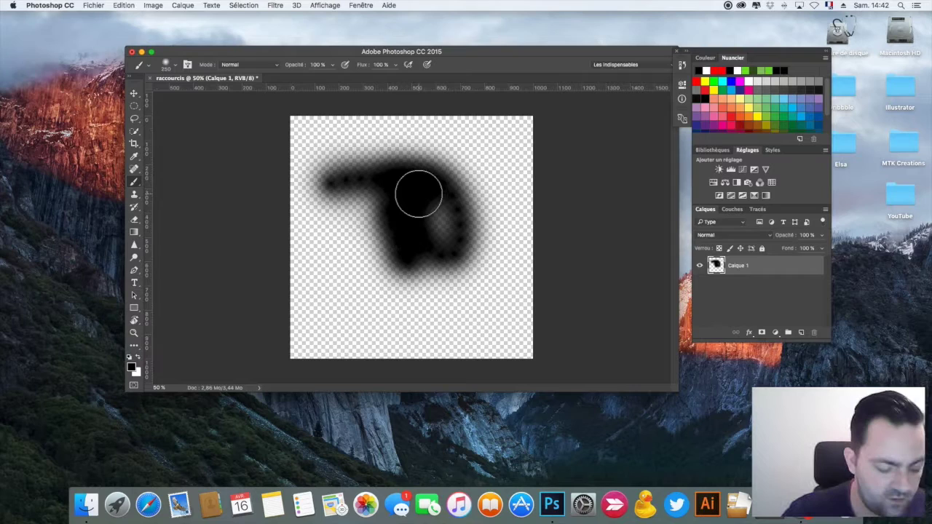
Step: Swap the foreground to white, paint over the black stroke, and undo both the white and the full-opacity black strokes
key("x")
mouse_move(410, 192)
left_mouse_down()
mouse_move(390, 175)
mouse_move(409, 249)
mouse_move(459, 252)
mouse_move(422, 228)
mouse_move(450, 228)
left_mouse_up()
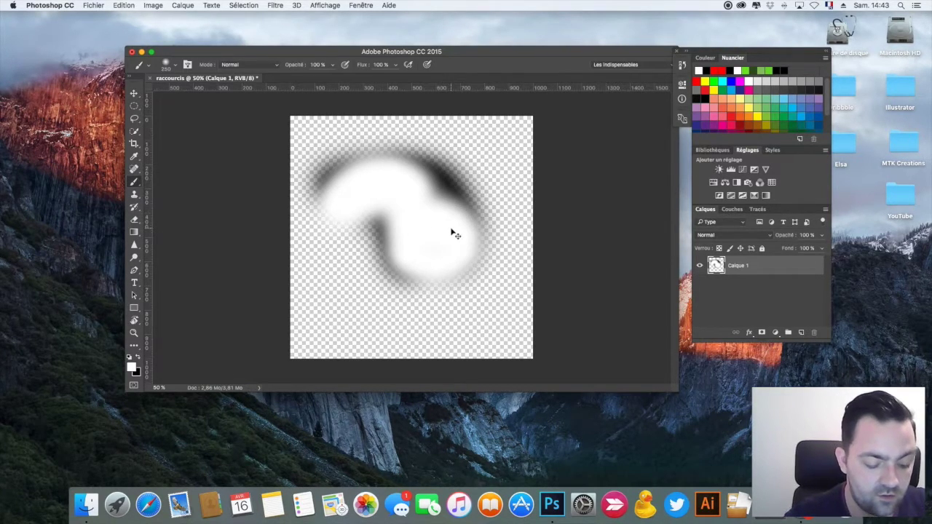
key("super+z")
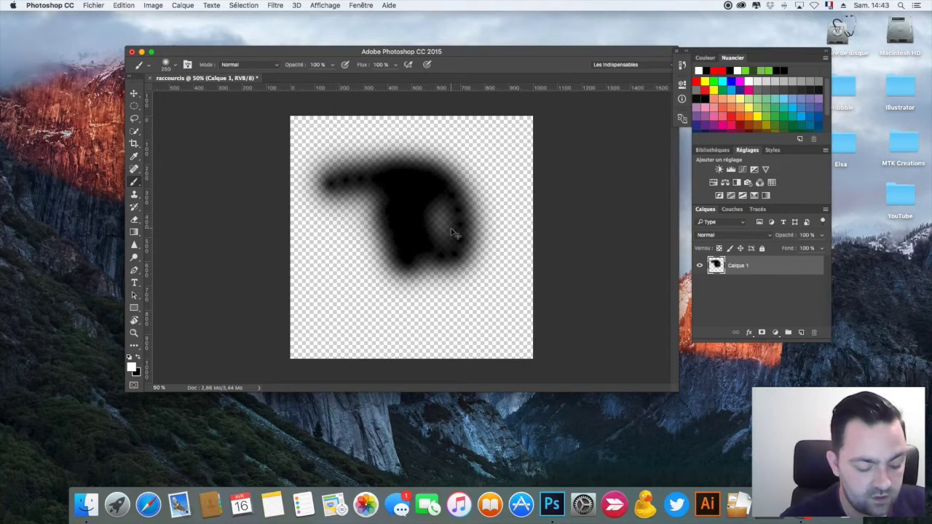
key("super+alt+z")
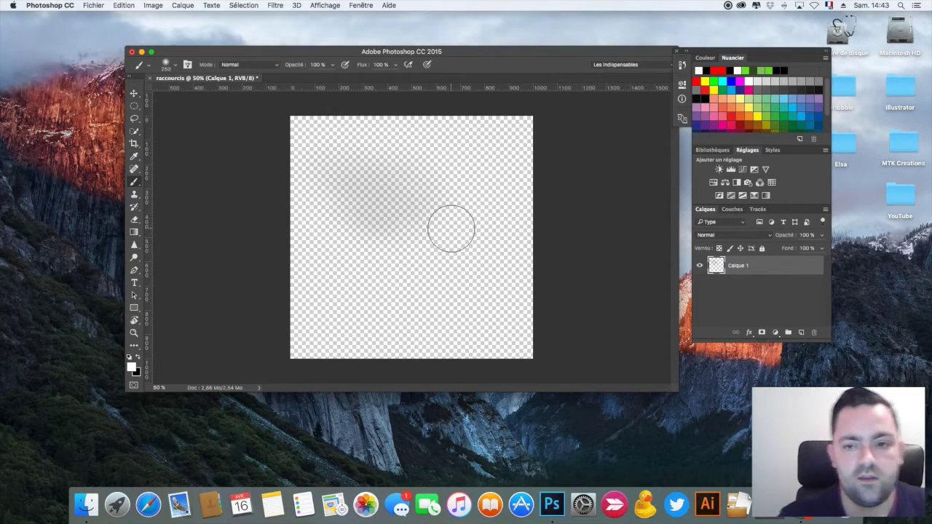
Step: Step through the brush states in the document history, return to the second Pinceau state, and collapse the history
left_click_drag(664, 50, 652, 51)
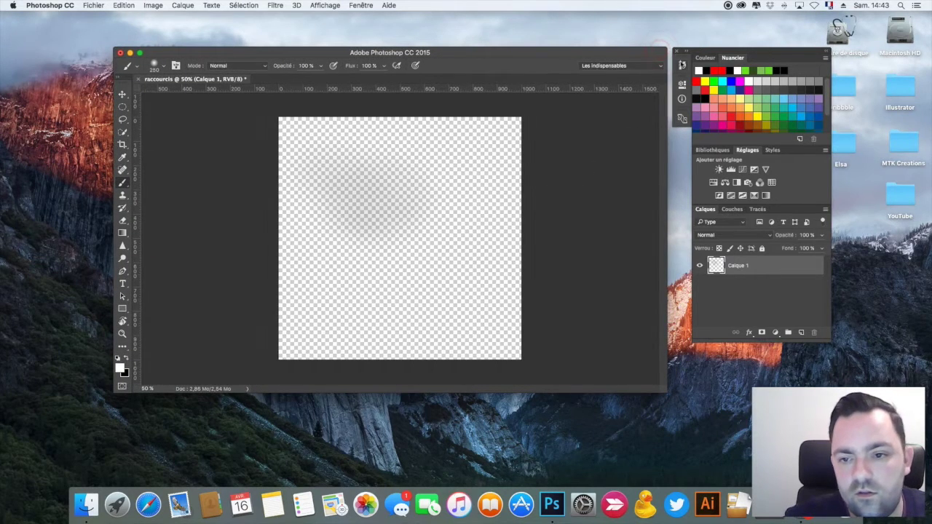
left_click(682, 65)
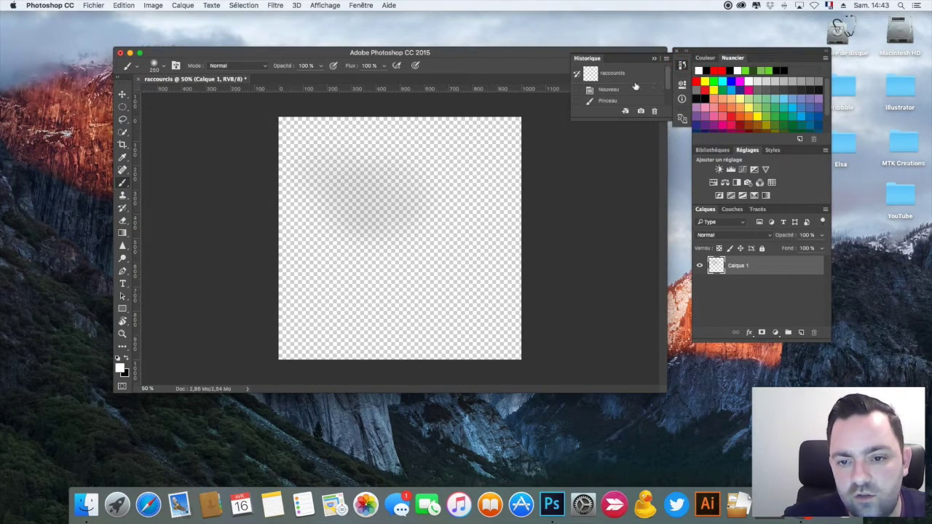
scroll(630, 88, "down", 2)
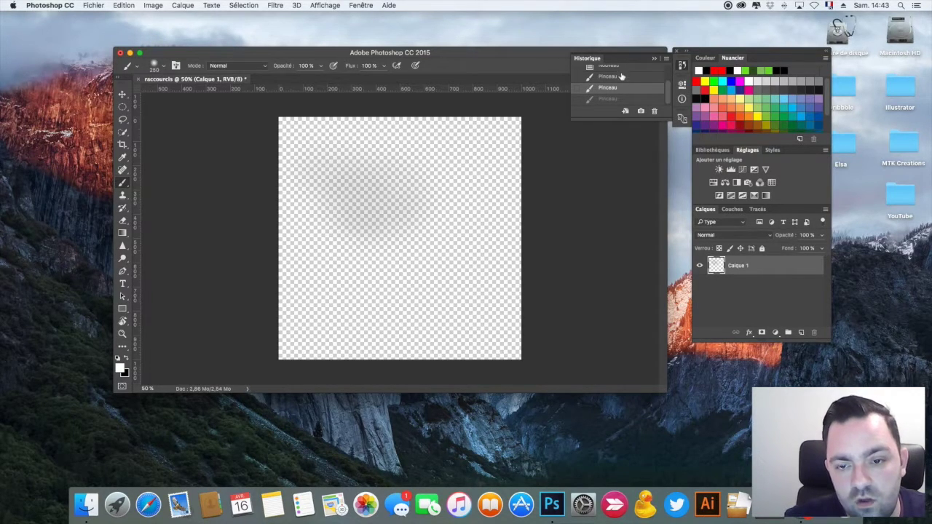
left_click(623, 76)
left_click(624, 89)
left_click(625, 99)
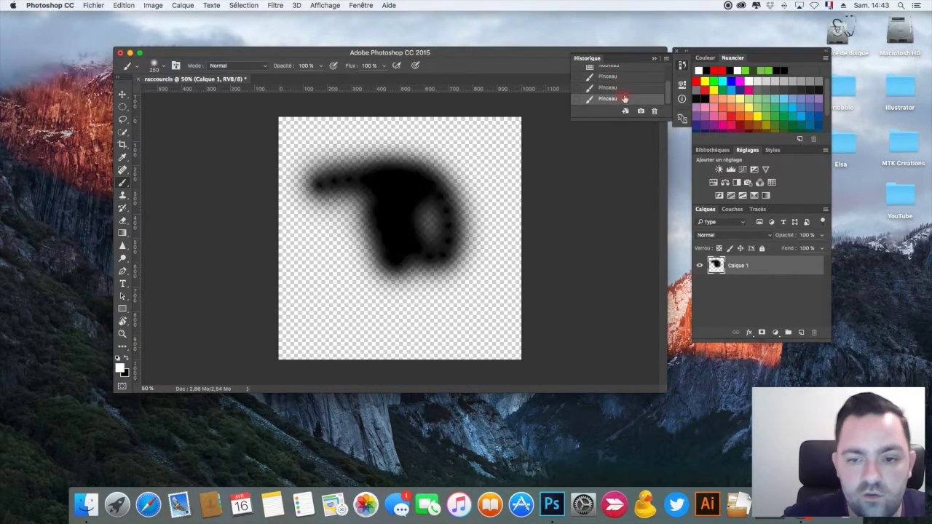
left_click(630, 87)
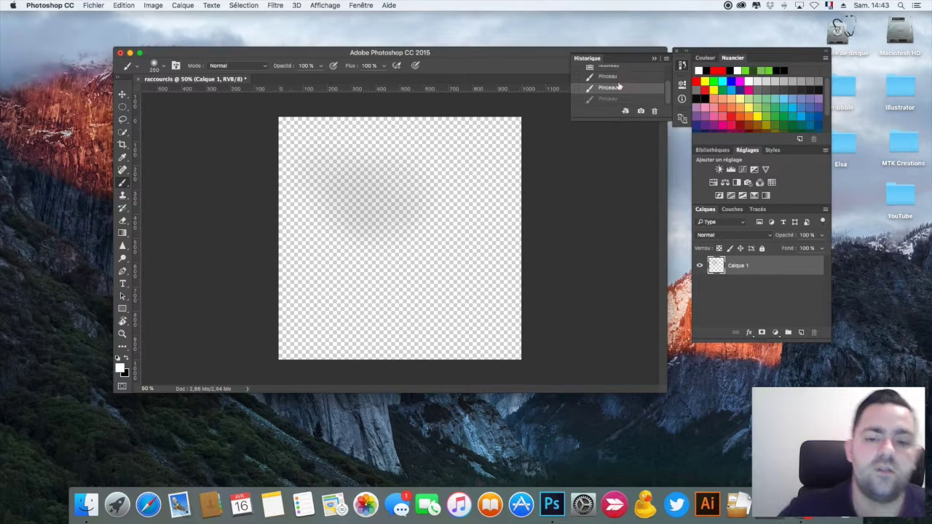
left_click(654, 59)
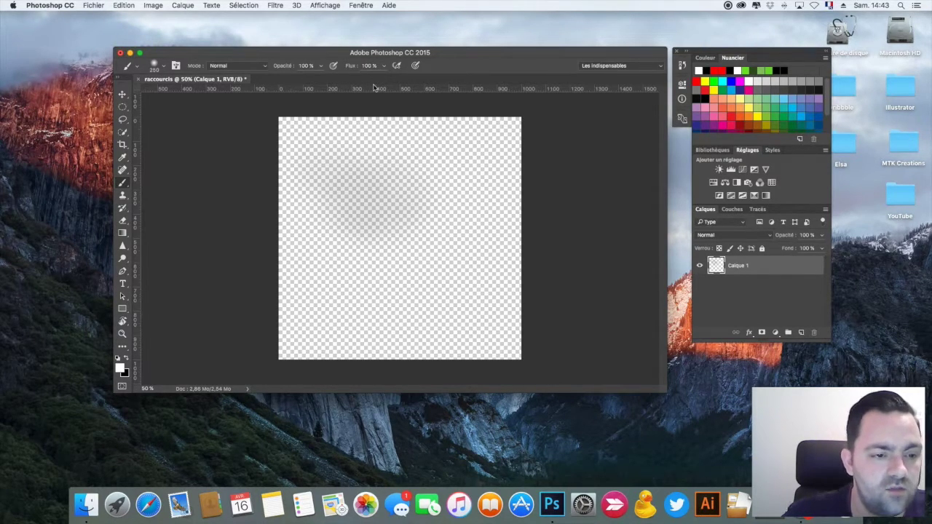
Step: Hide the rulers around the canvas and show them again
key("super+r")
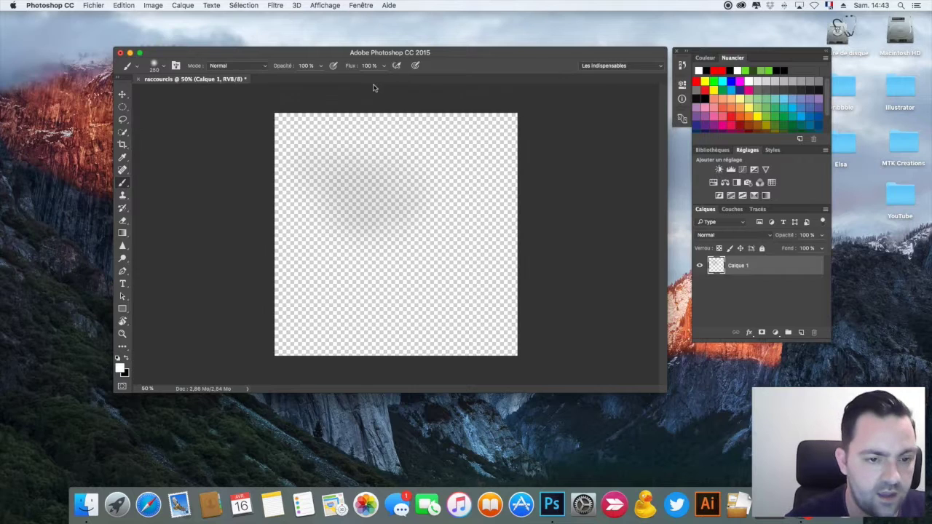
key("super+r")
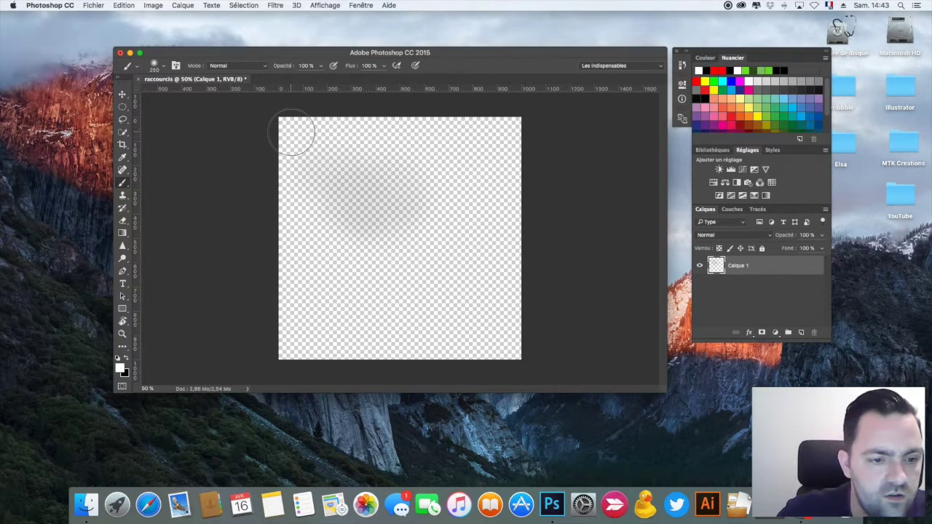
Step: Show the Brush tool's variants, then alternate between the Move and Artboard tools, ending with the Move tool active
left_click(123, 185)
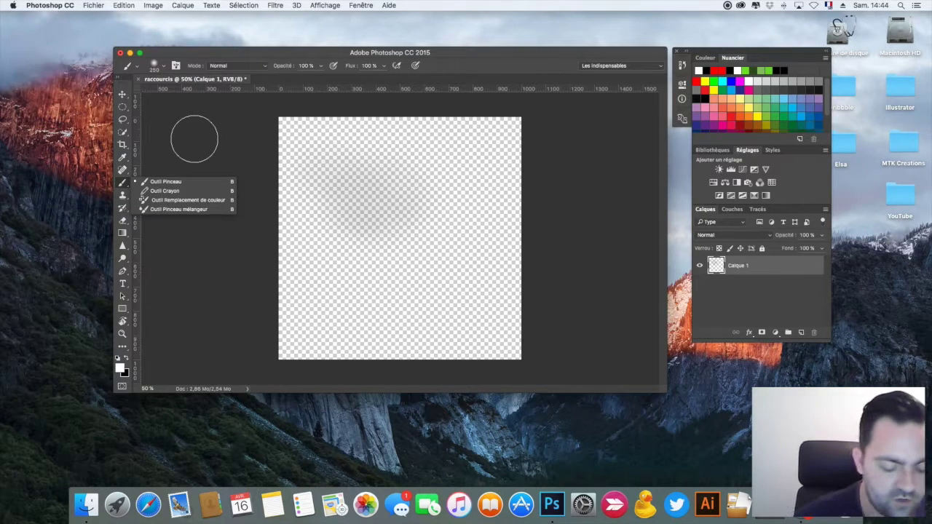
key("v")
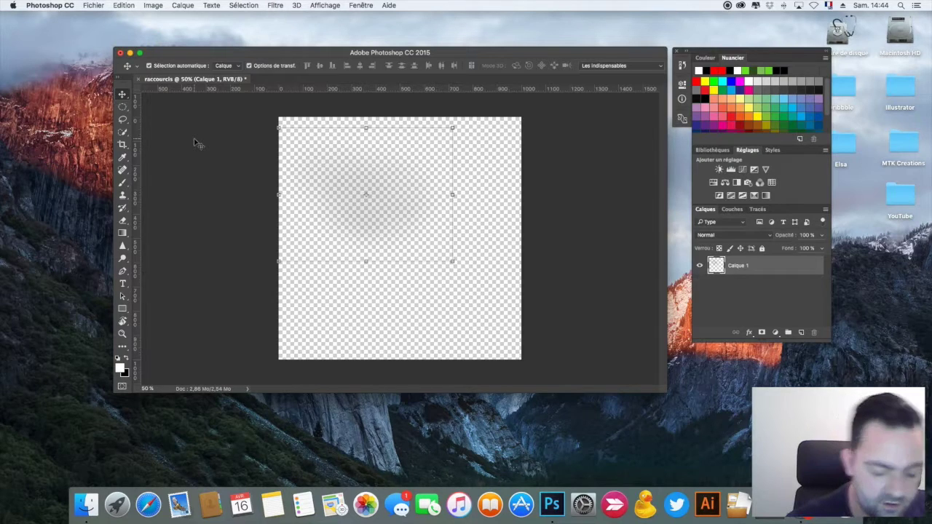
key("shift+v")
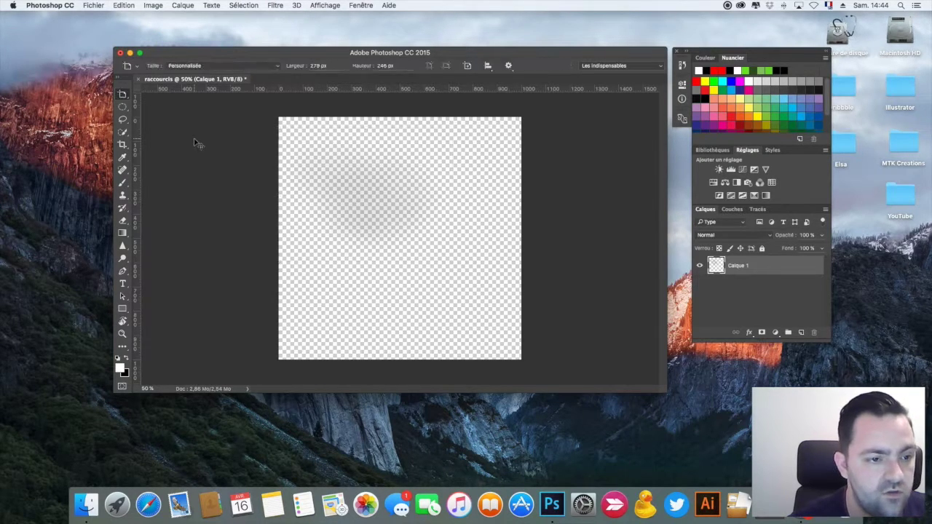
key("shift+v")
key("shift+v")
key("shift+v")
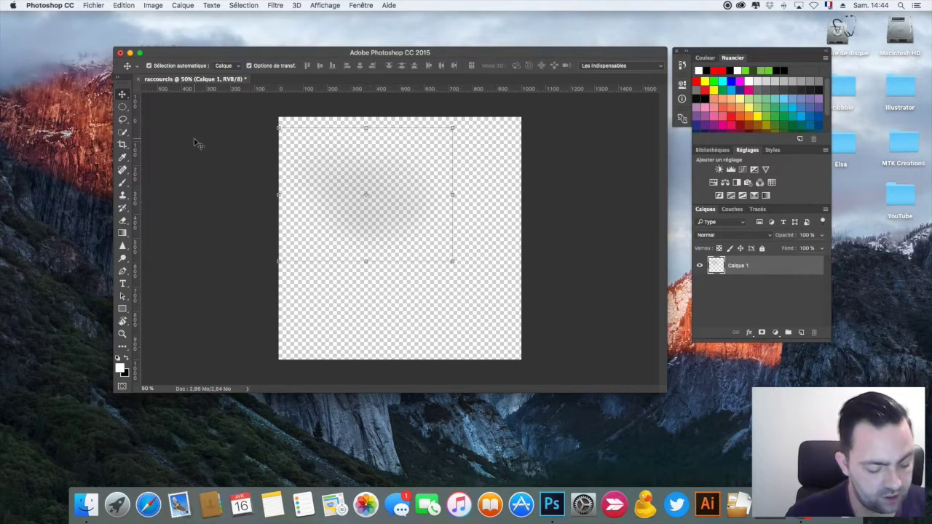
Step: Create a new empty layer above Calque 1 with the default name, Normal mode and 100% opacity
key("super+shift+n")
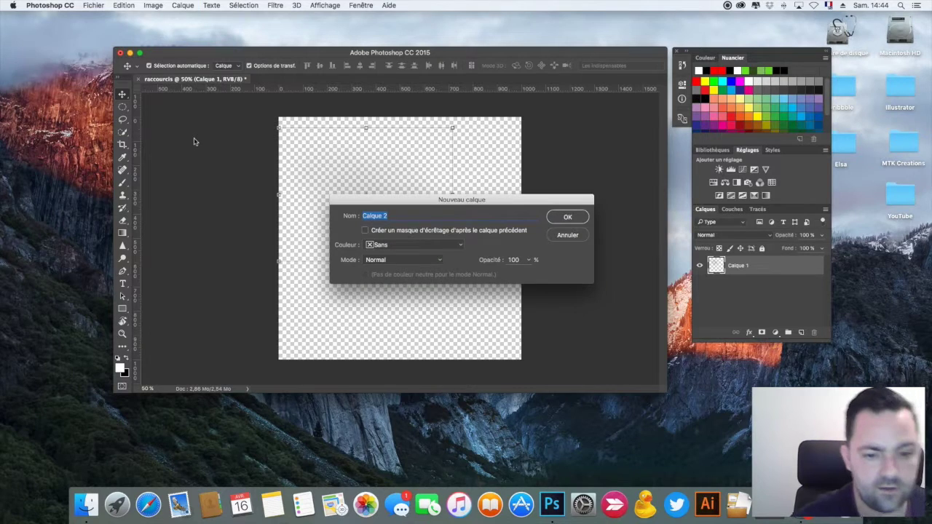
left_click(580, 221)
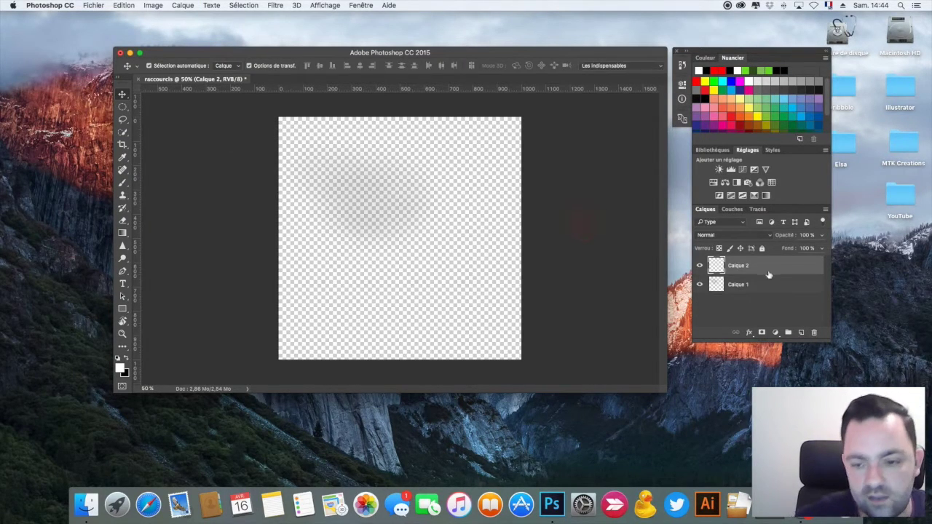
Step: Add a trial layer above Calque 2 and delete it, and put Calque 2 into a new group
left_click(801, 333)
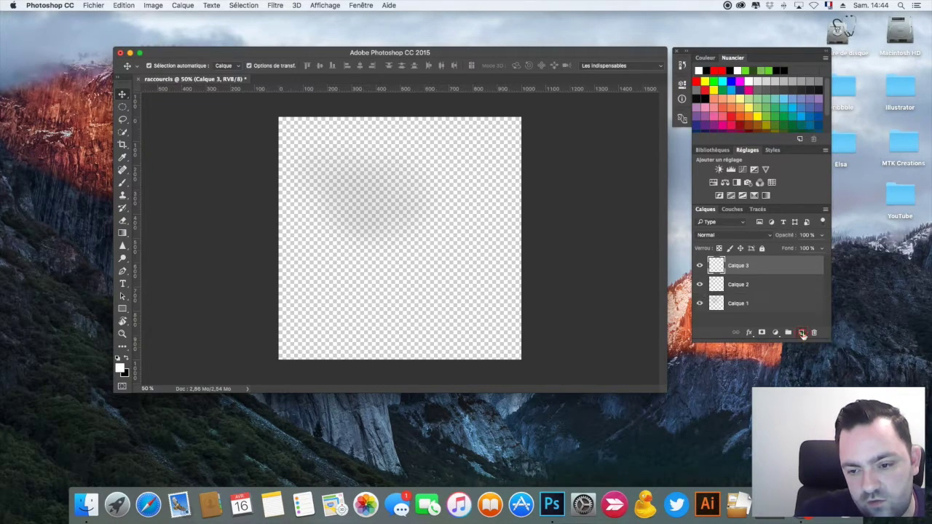
left_click(814, 333)
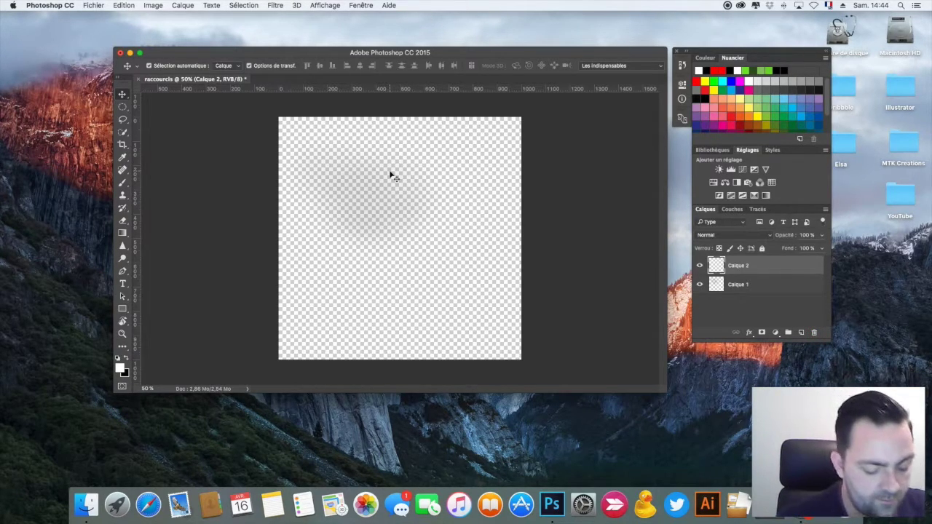
key("super+g")
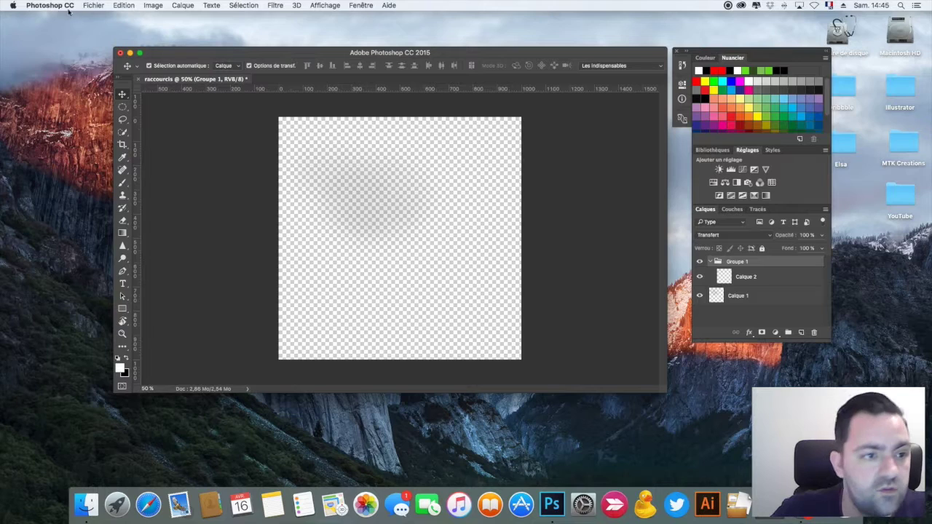
Step: View the keyboard shortcut editor for the application menus, cancel it, and look over the available layer commands
left_click(99, 6)
mouse_move(125, 6)
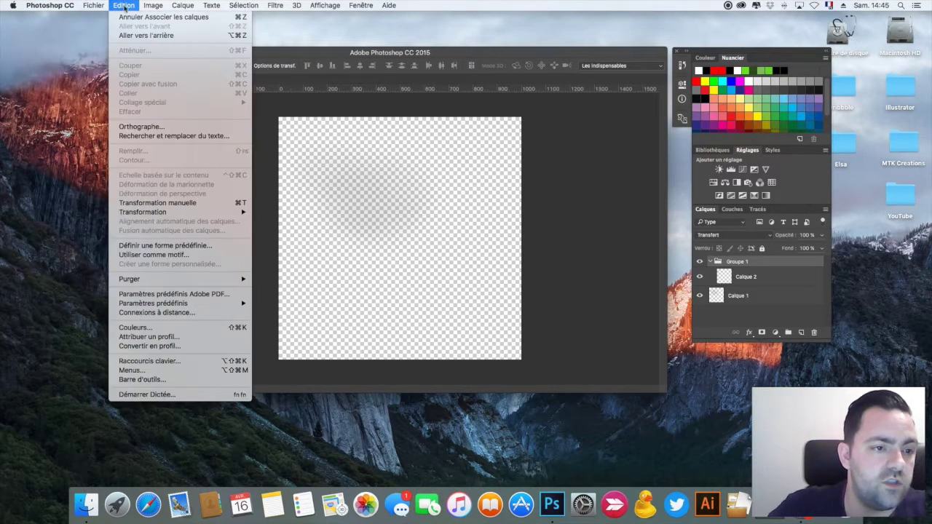
left_click(239, 361)
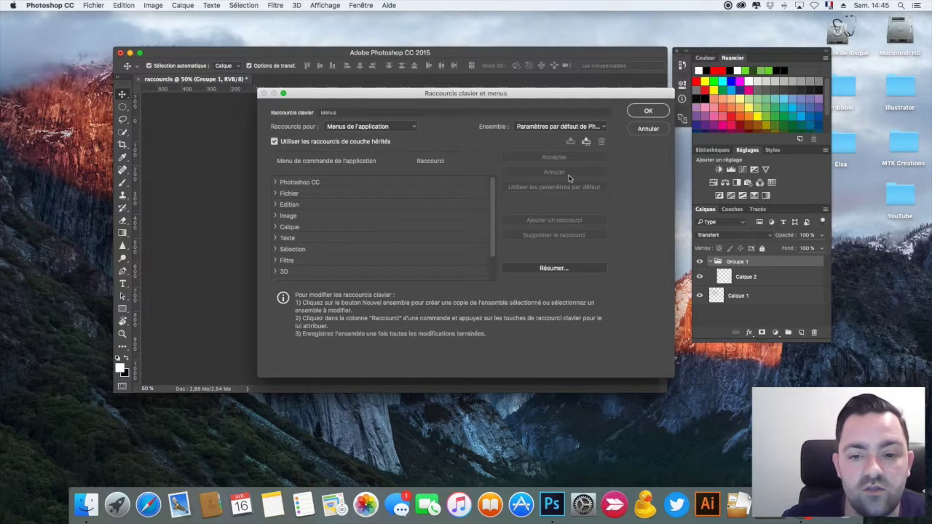
left_click(649, 129)
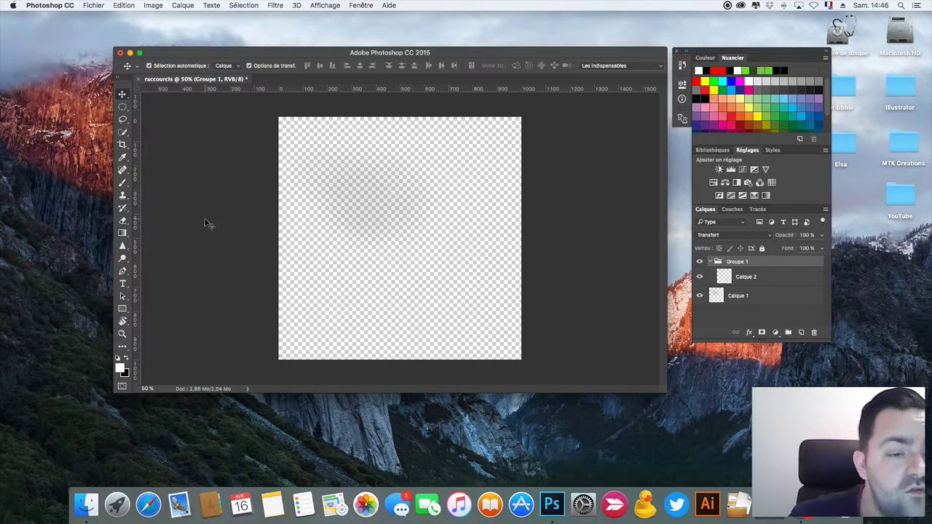
left_click(157, 7)
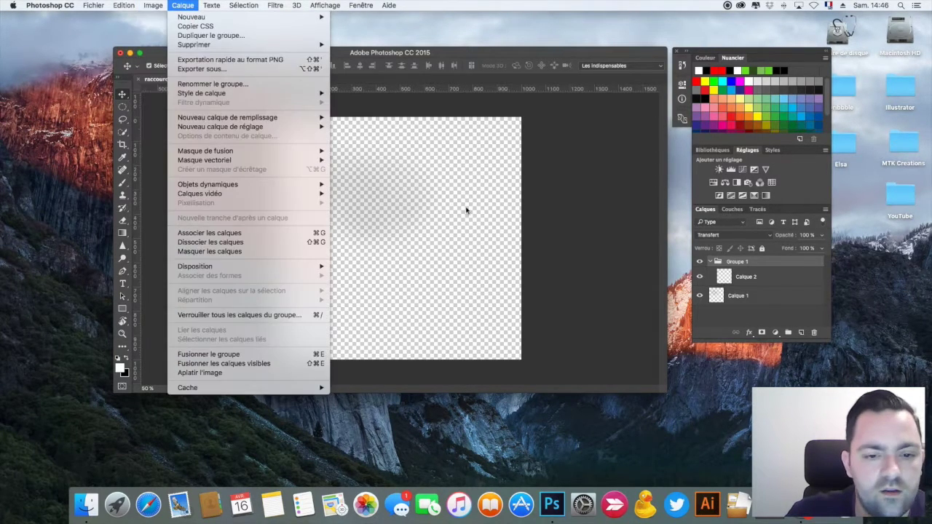
left_click(182, 5)
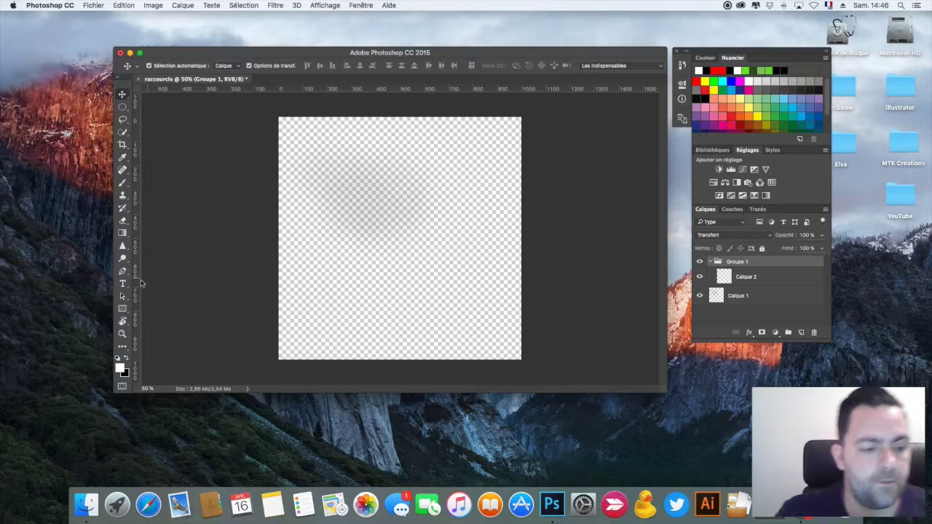
Step: Draw a black square about 630 px wide on Calque 2 with the Rectangle tool, after undoing a smaller white trial square
left_click(123, 308)
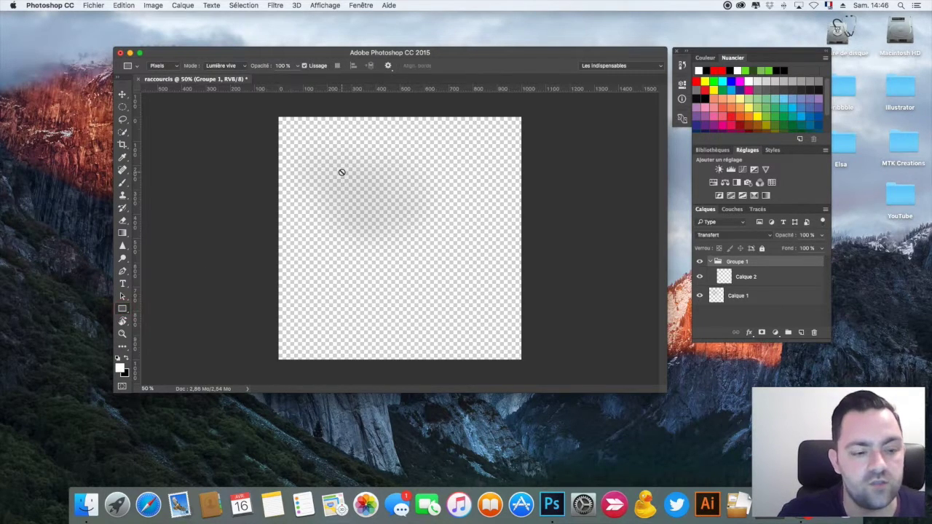
left_click(767, 284)
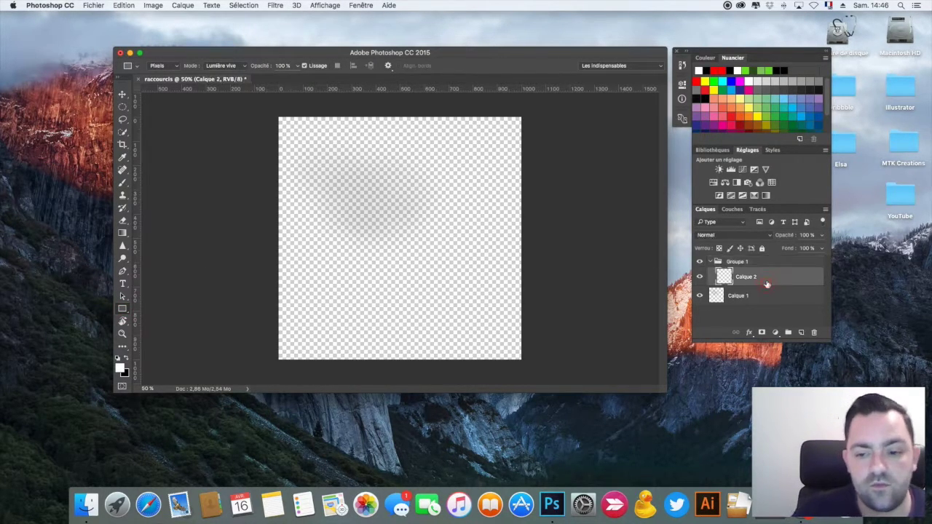
left_click_drag(356, 177, 469, 291)
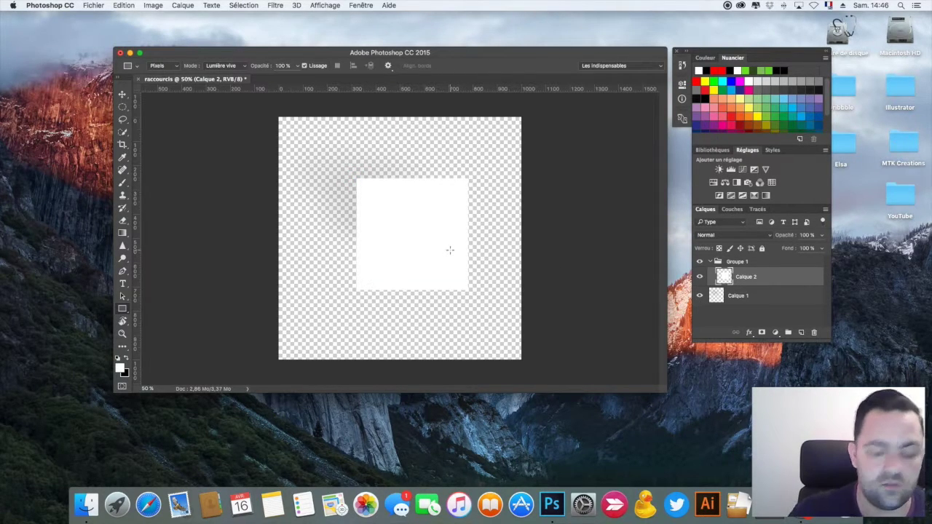
key("super+z")
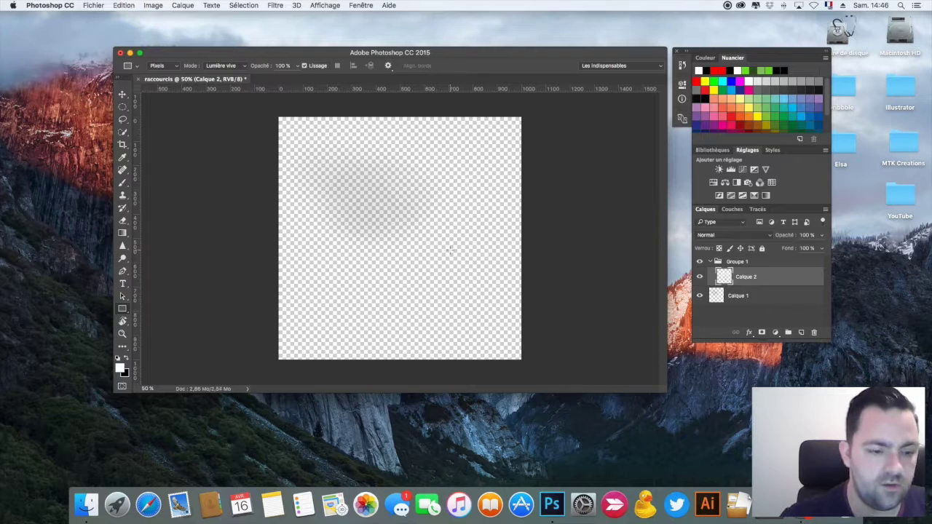
key("x")
left_click_drag(338, 144, 545, 297)
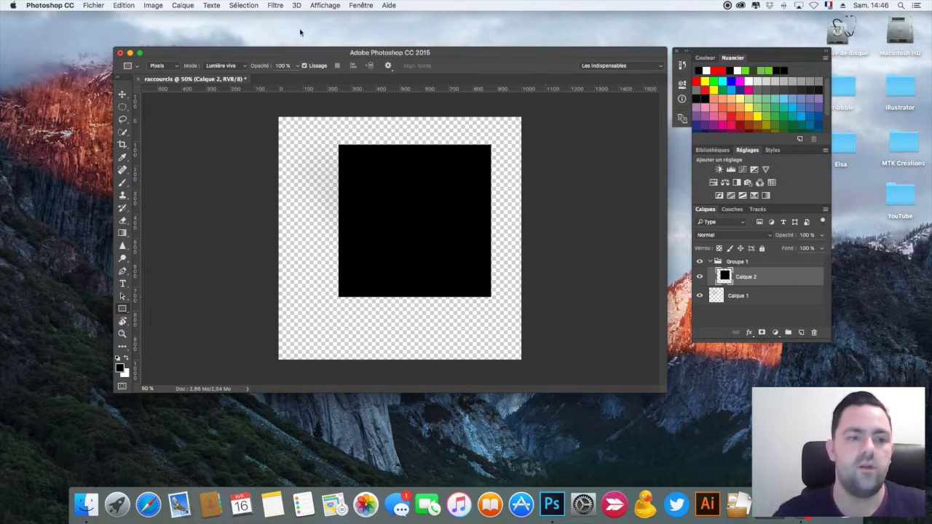
Step: Look up Hue/Saturation among the image adjustments, open it for Calque 2 and cancel it without changes
left_click(157, 7)
mouse_move(172, 35)
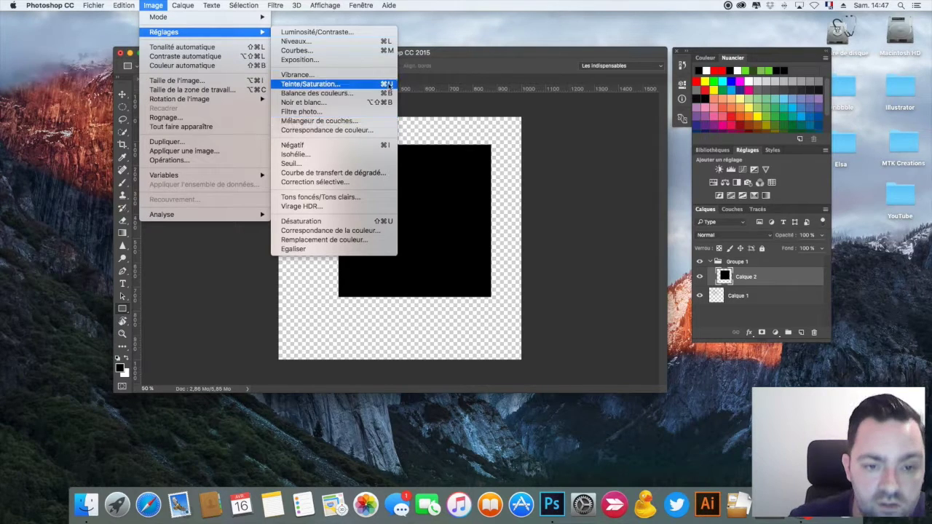
left_click(483, 134)
key("super+u")
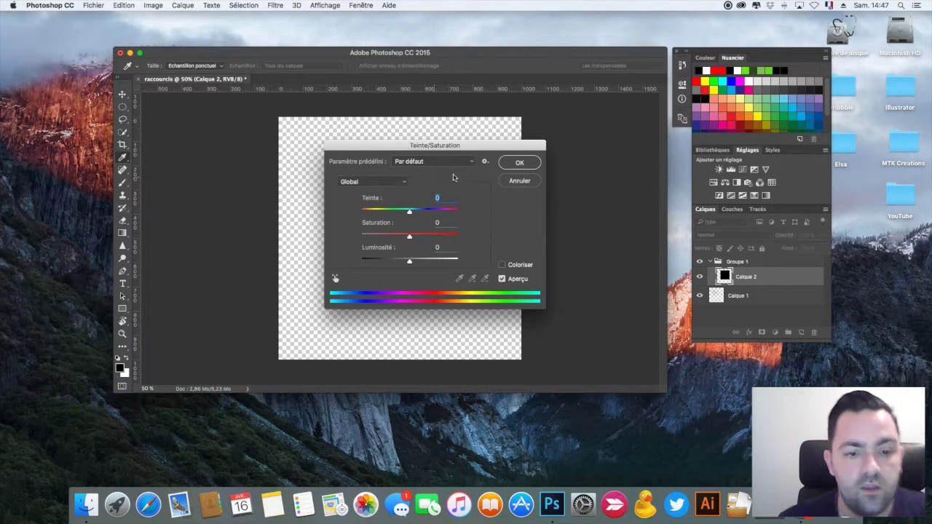
left_click(513, 181)
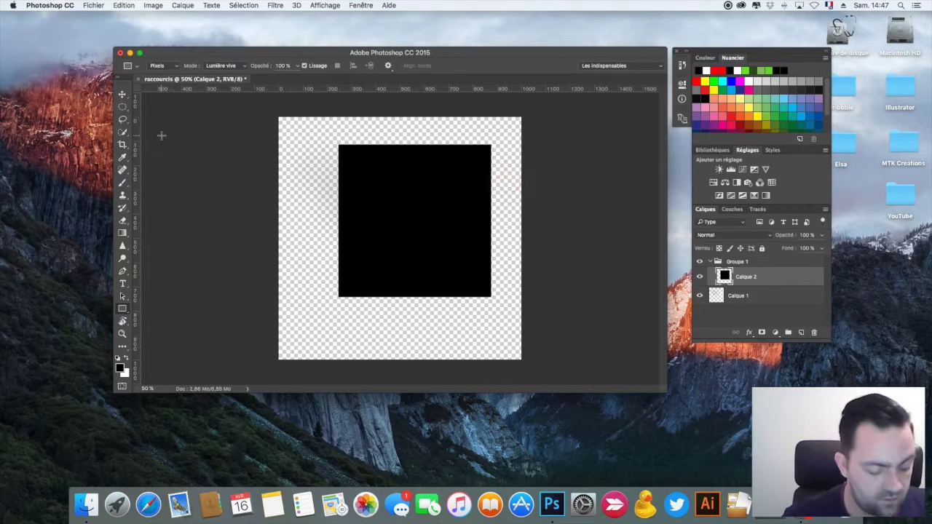
Step: Try desaturating Calque 2, and open Hue/Saturation with its last used settings and cancel it
key("super+shift+u")
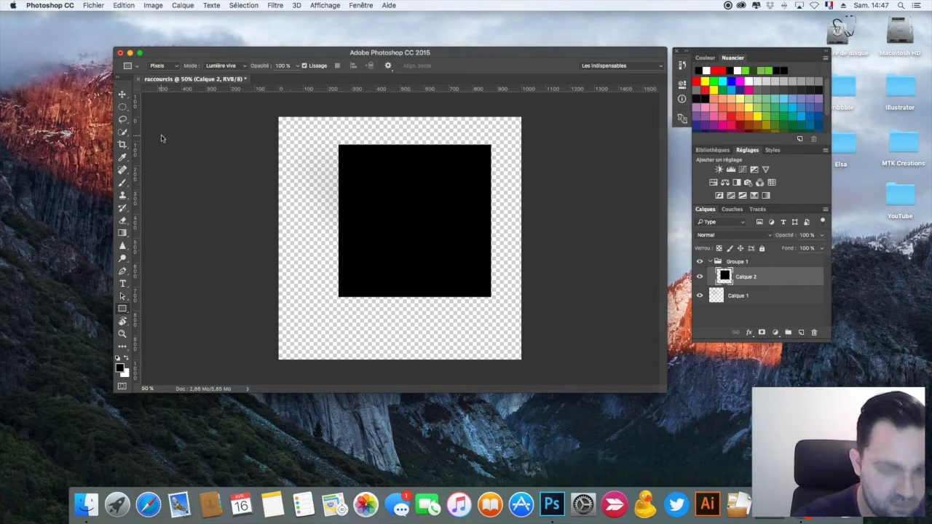
key("super+u")
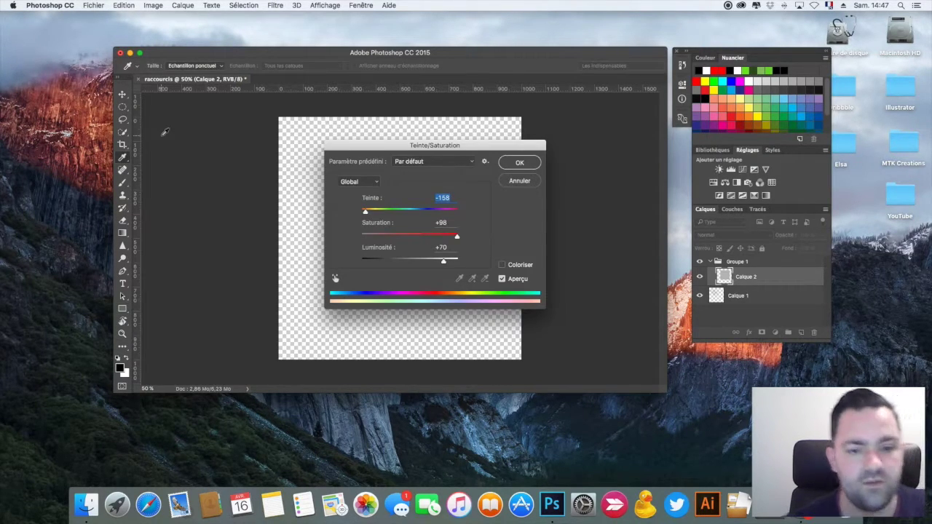
left_click(519, 180)
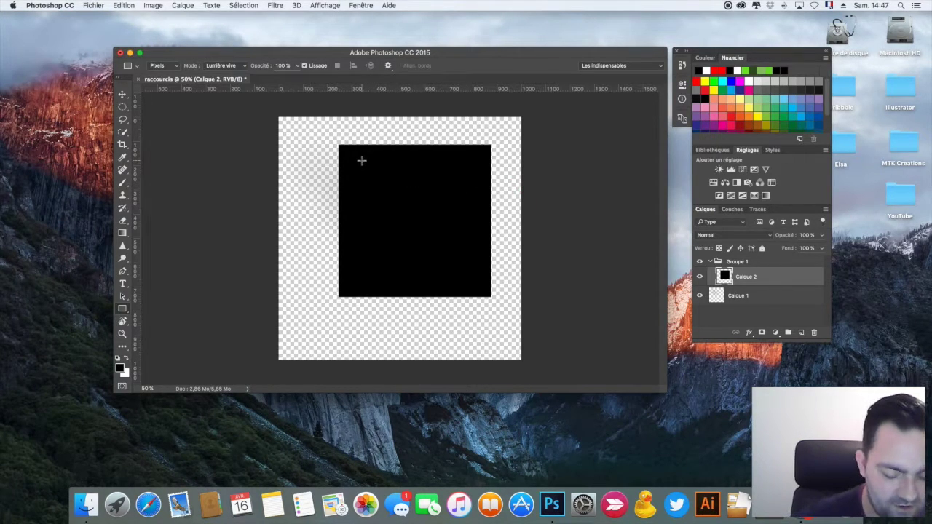
Step: Invert the square on Calque 2 to white and invert it back to black
key("super+i")
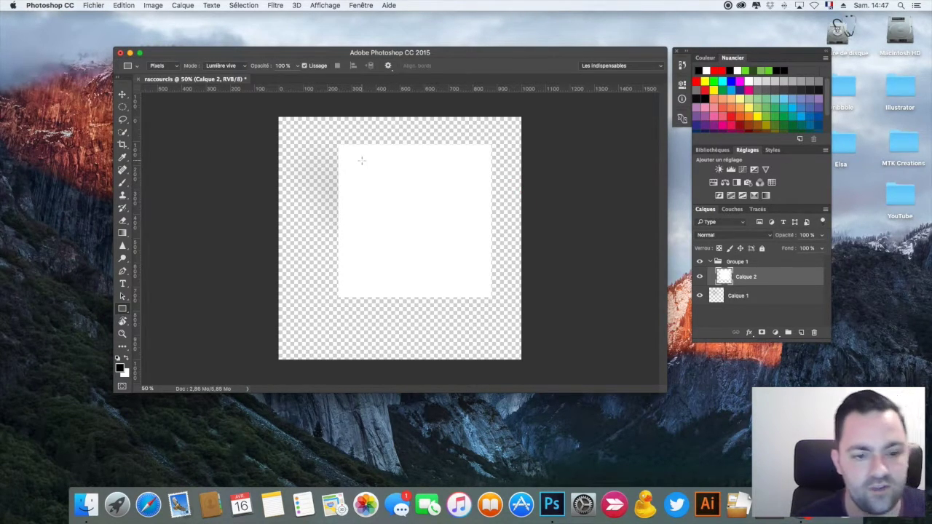
key("super+i")
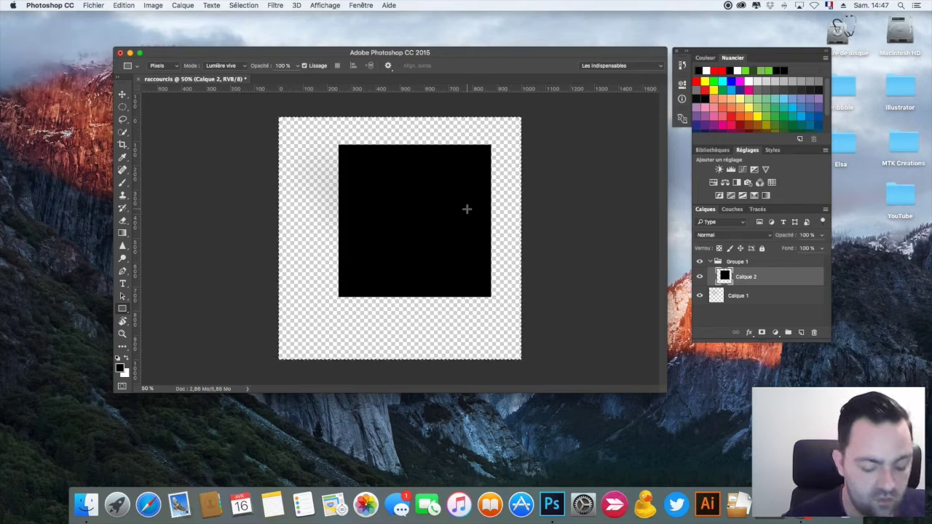
Step: With the entire canvas selected, centre the black square on it vertically and horizontally using the Move tool's alignment
key("v")
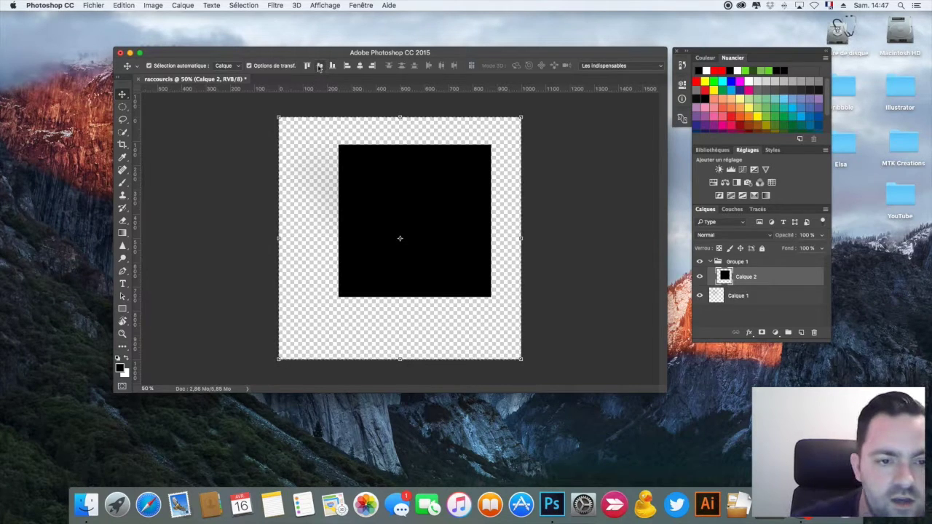
left_click(320, 67)
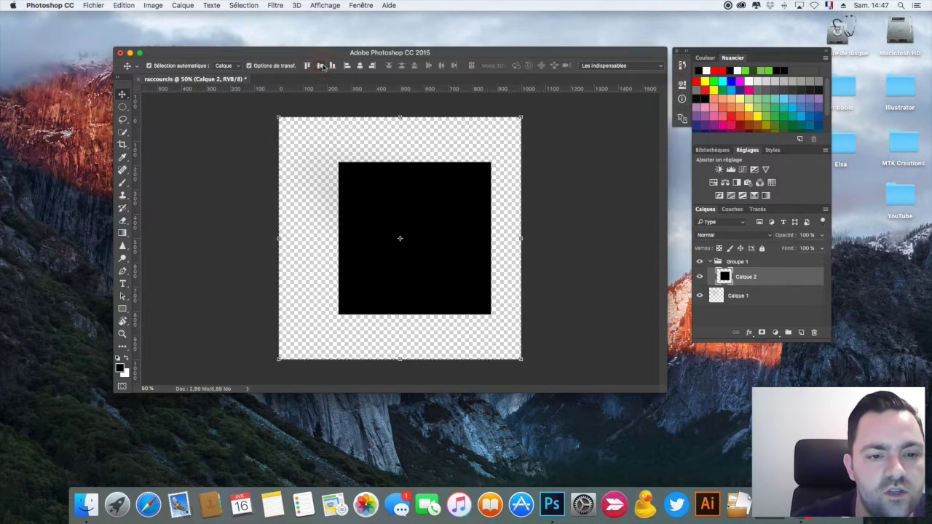
left_click(360, 67)
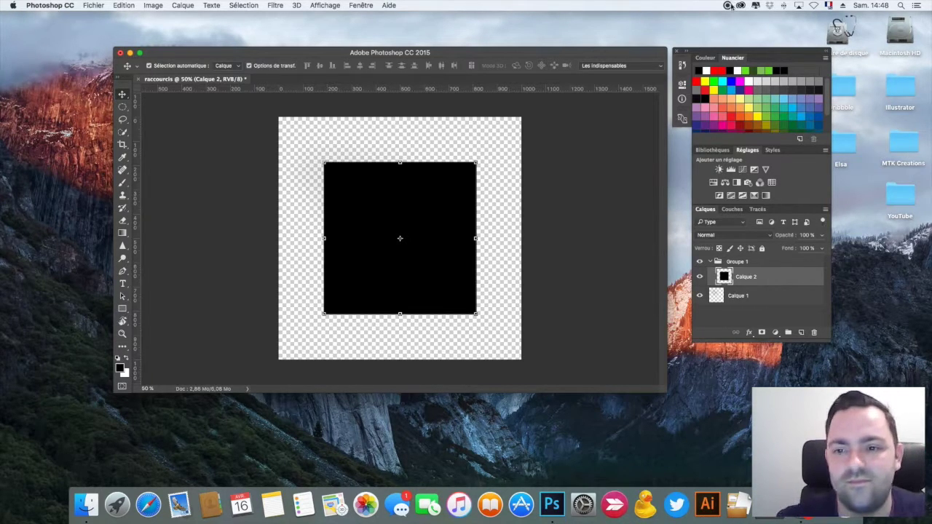
left_click(728, 5)
left_click(736, 17)
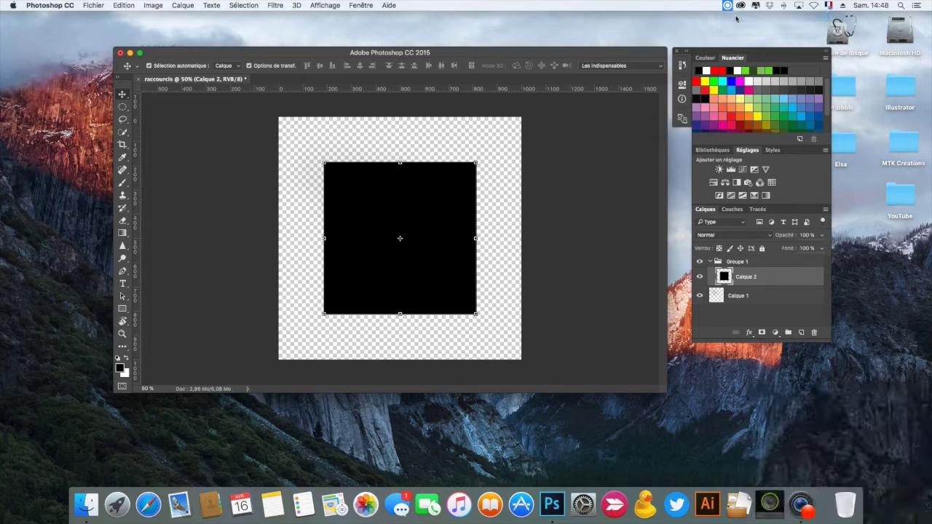